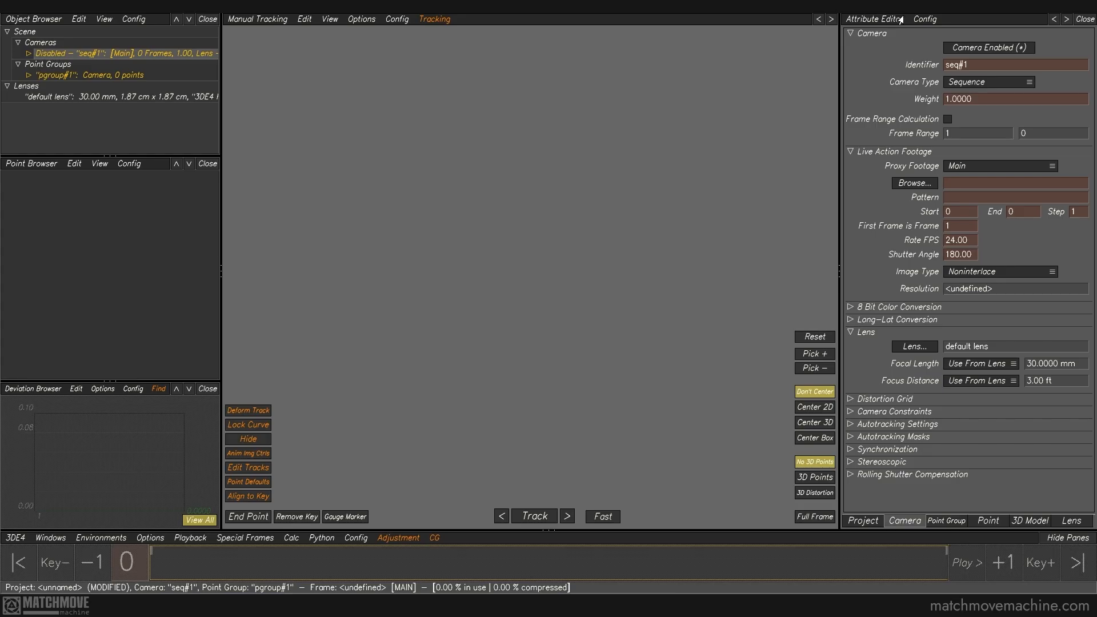
Enable the seq#1 camera and add a new reference camera to the scene.
left_click(952, 50)
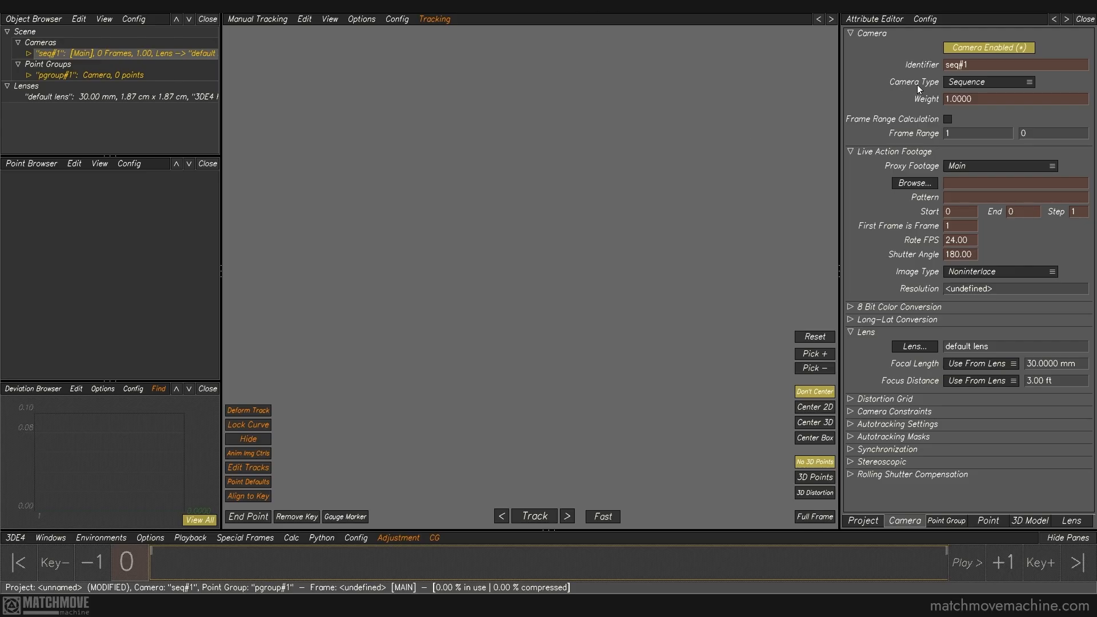
left_click(1006, 88)
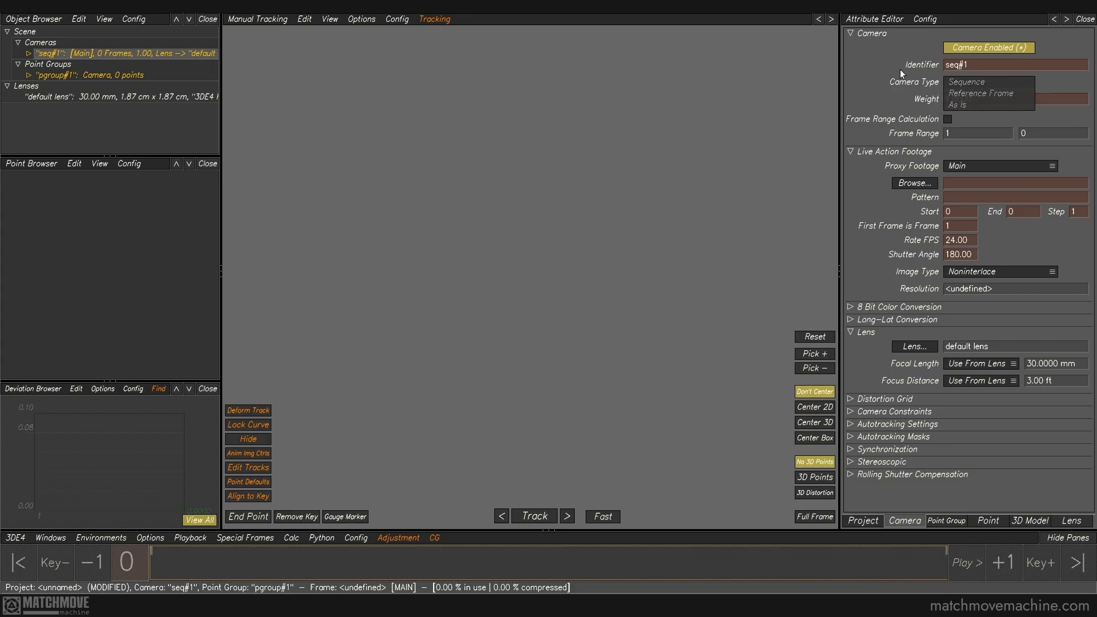
right_click(93, 56)
left_click(215, 92)
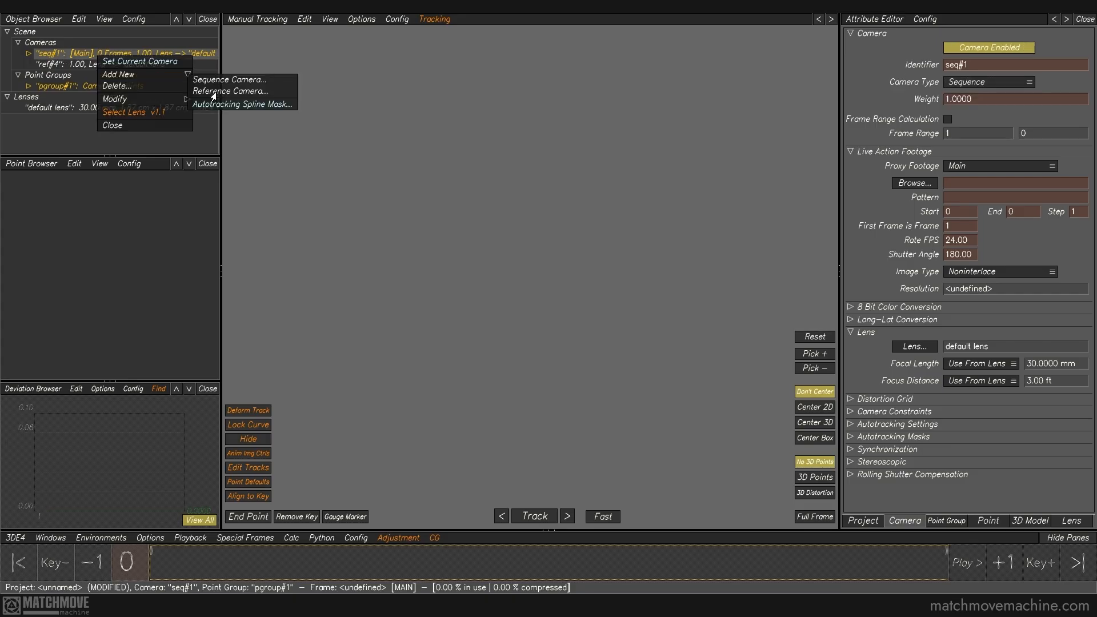
Compare the attributes of the new reference camera with those of seq#1, ending with seq#1 selected.
left_click(68, 64)
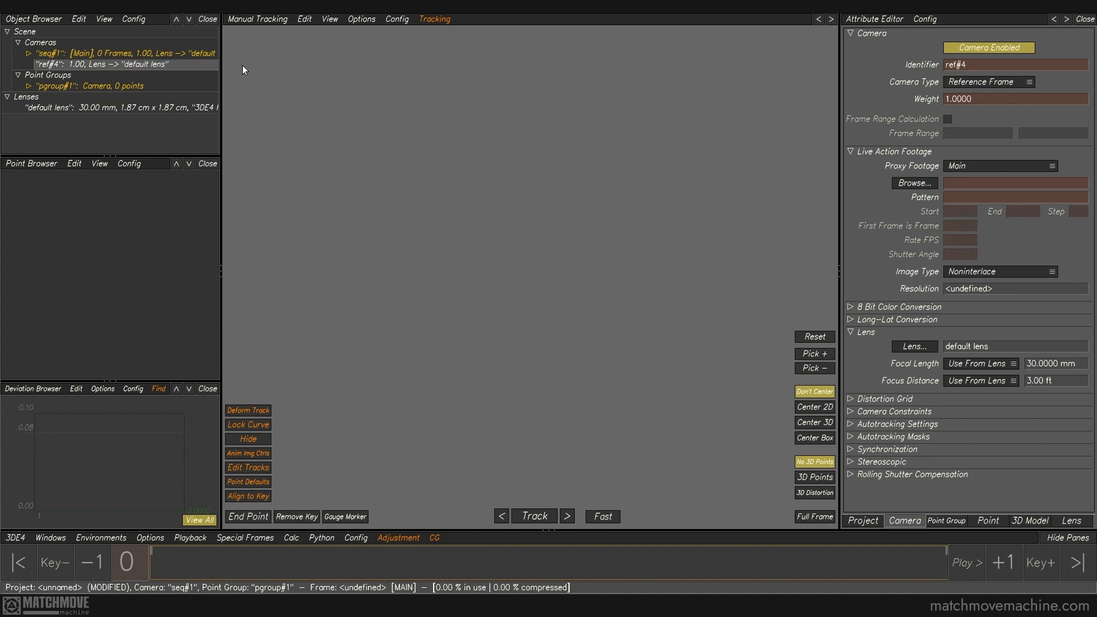
left_click(154, 54)
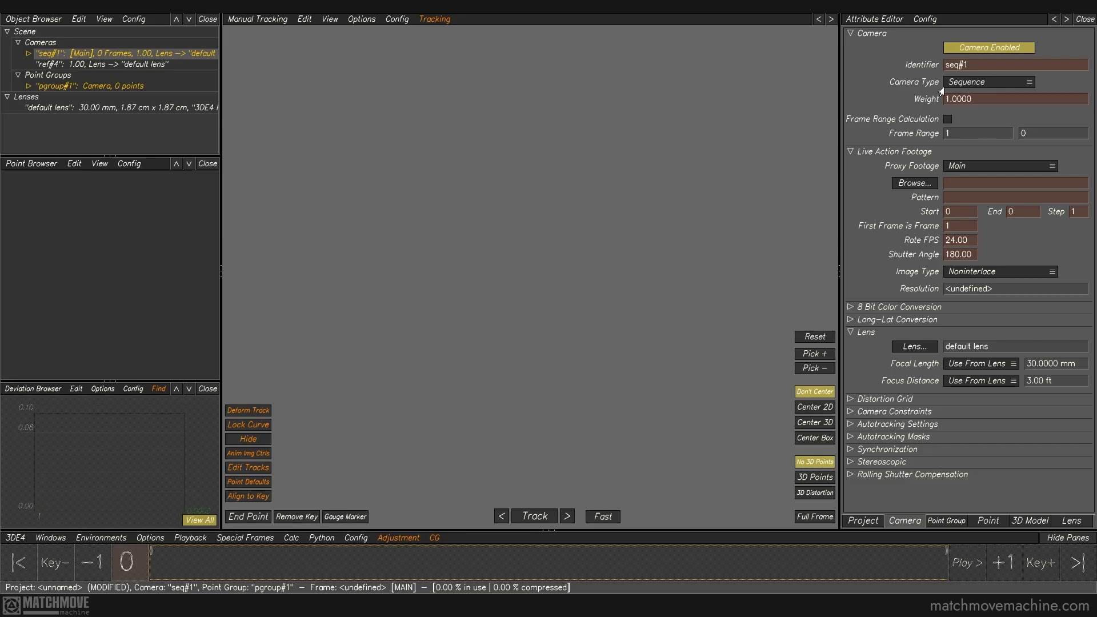
left_click(146, 65)
left_click(160, 54)
Try a weight of 100 on the seq#1 camera and restore the weight to 1.
left_click(971, 99)
type("100")
key("Return")
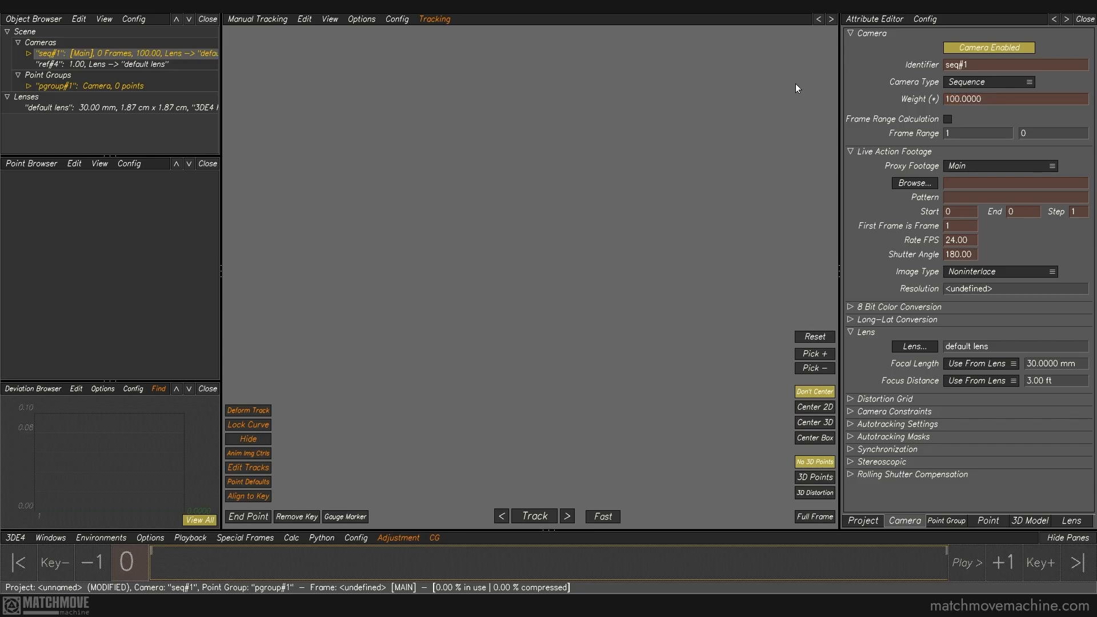
left_click(1014, 98)
type("1")
key("Return")
Try a weight of 0.01 on the seq#1 camera and return it to 1.
left_click_drag(993, 98, 502, 16)
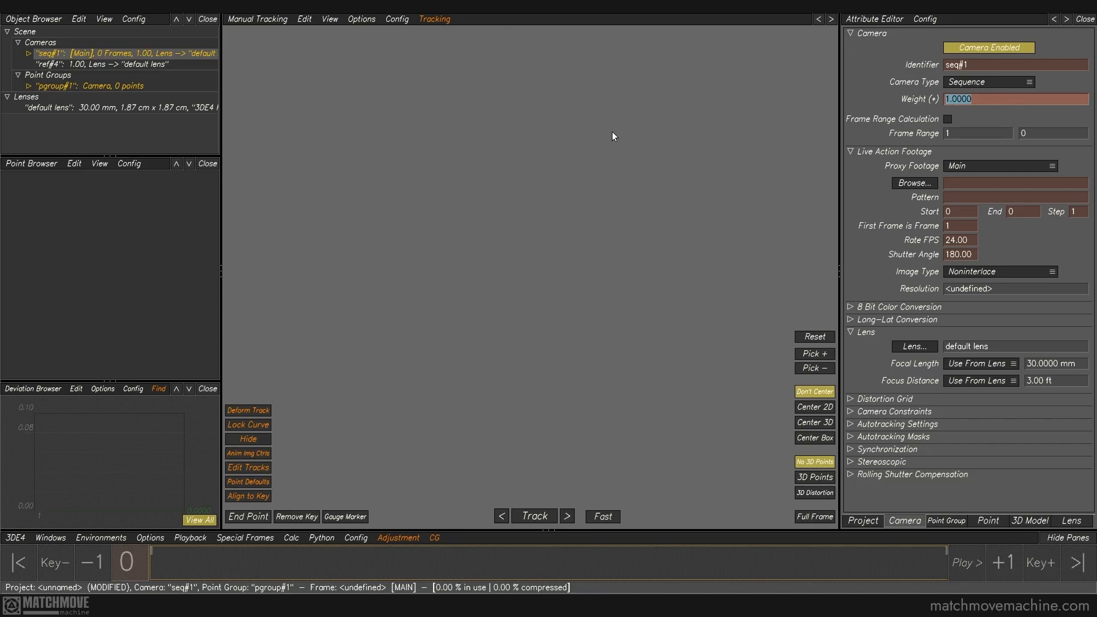
type("0.01")
key("Return")
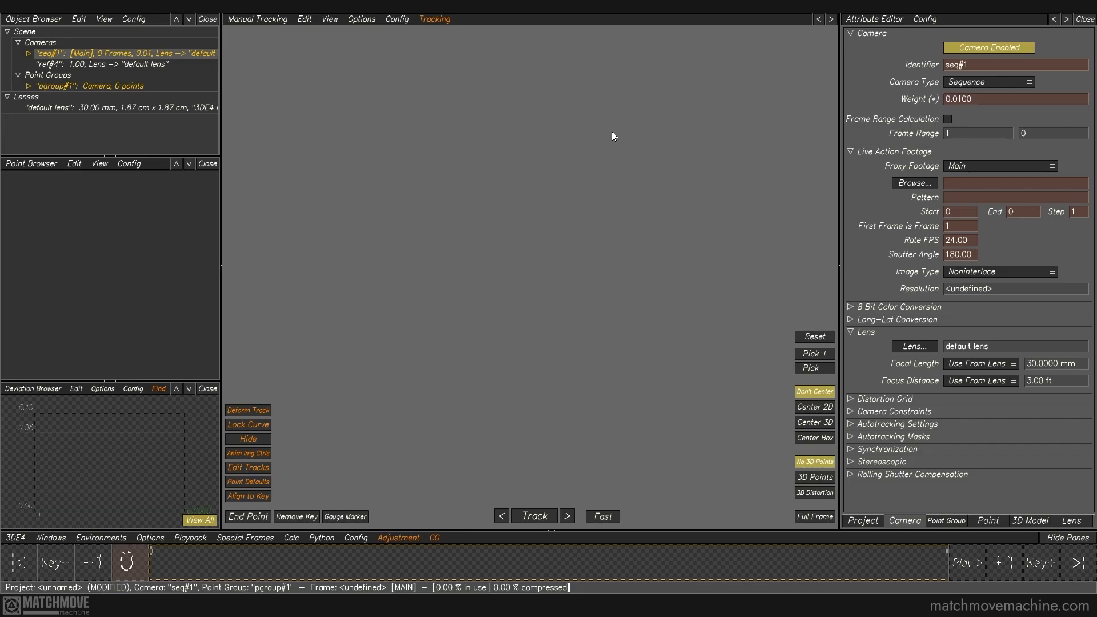
type("1")
key("Return")
Turn on Frame Range Calculation for seq#1, go through the start and end frame fields, and turn it off again.
left_click(948, 119)
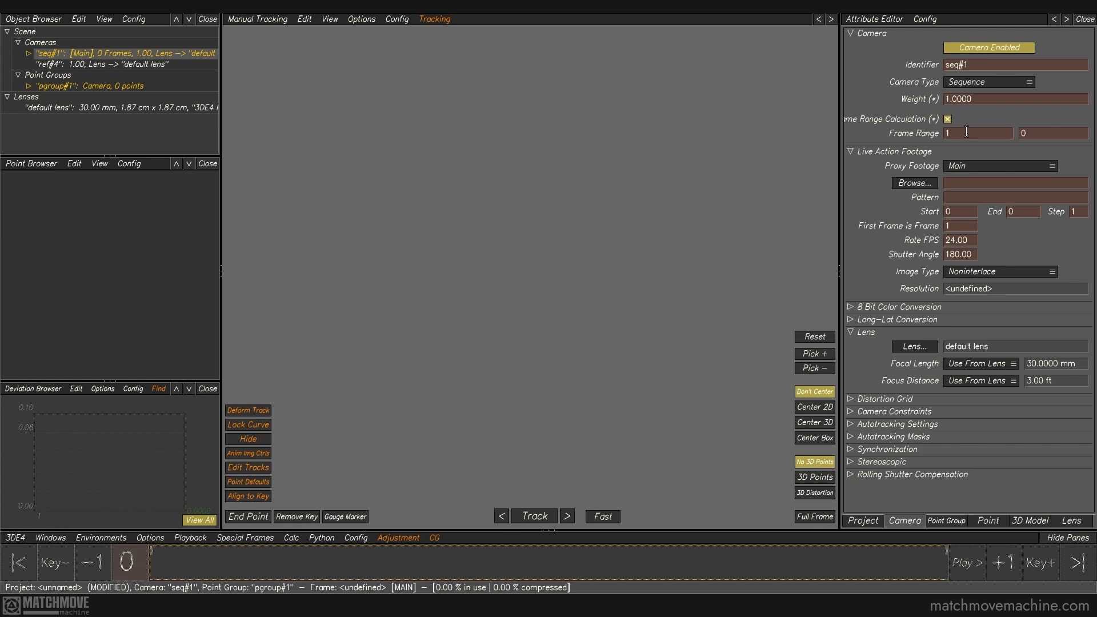
left_click(966, 132)
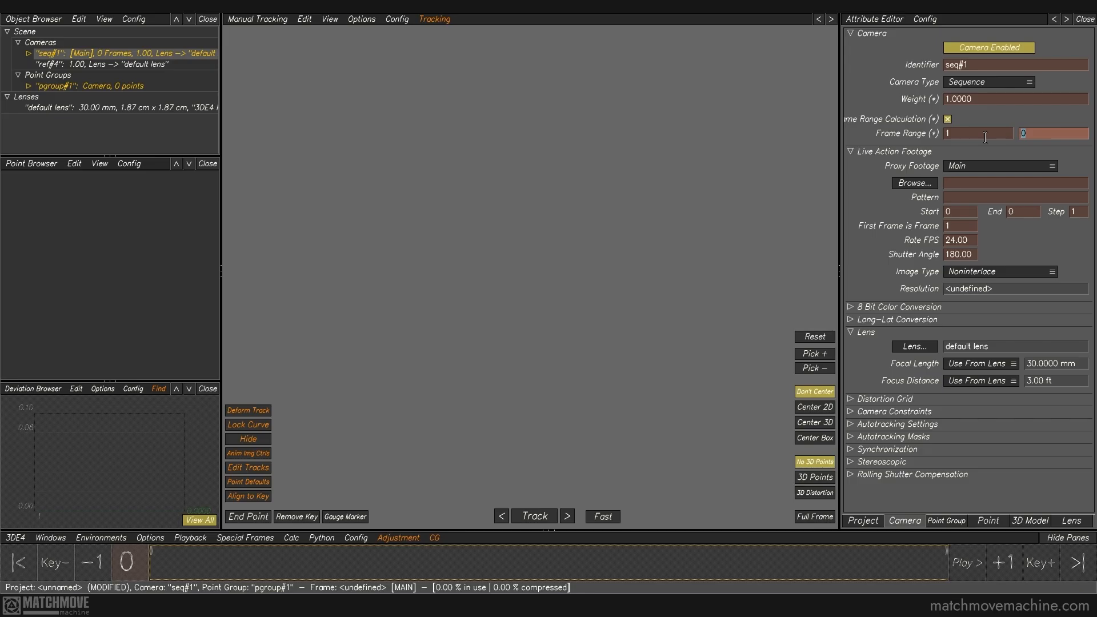
left_click(908, 133)
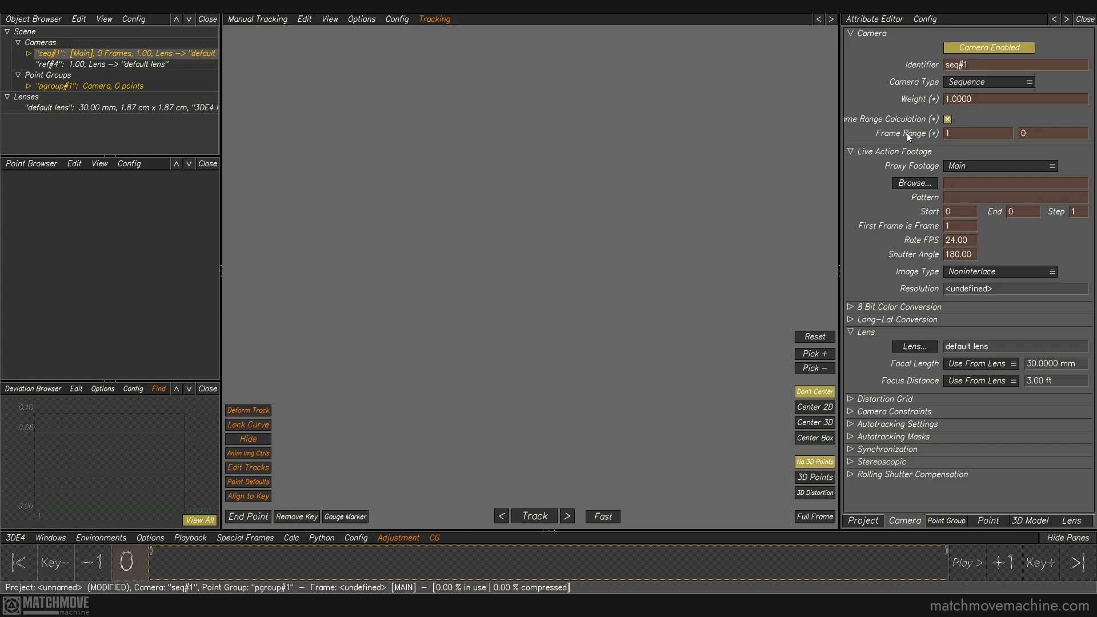
left_click(965, 133)
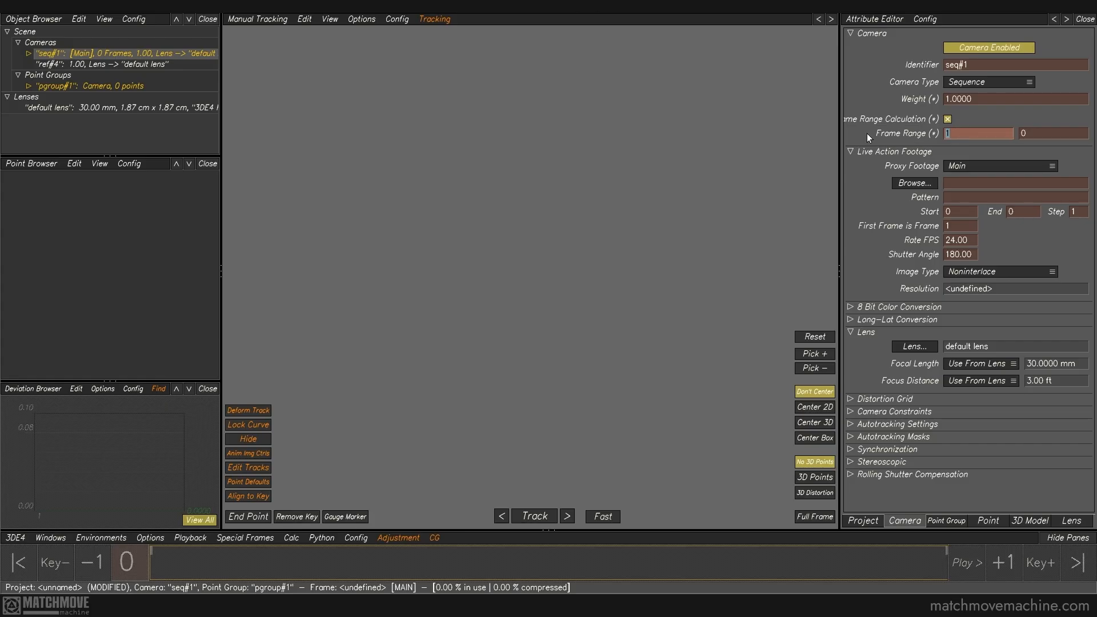
key("Tab")
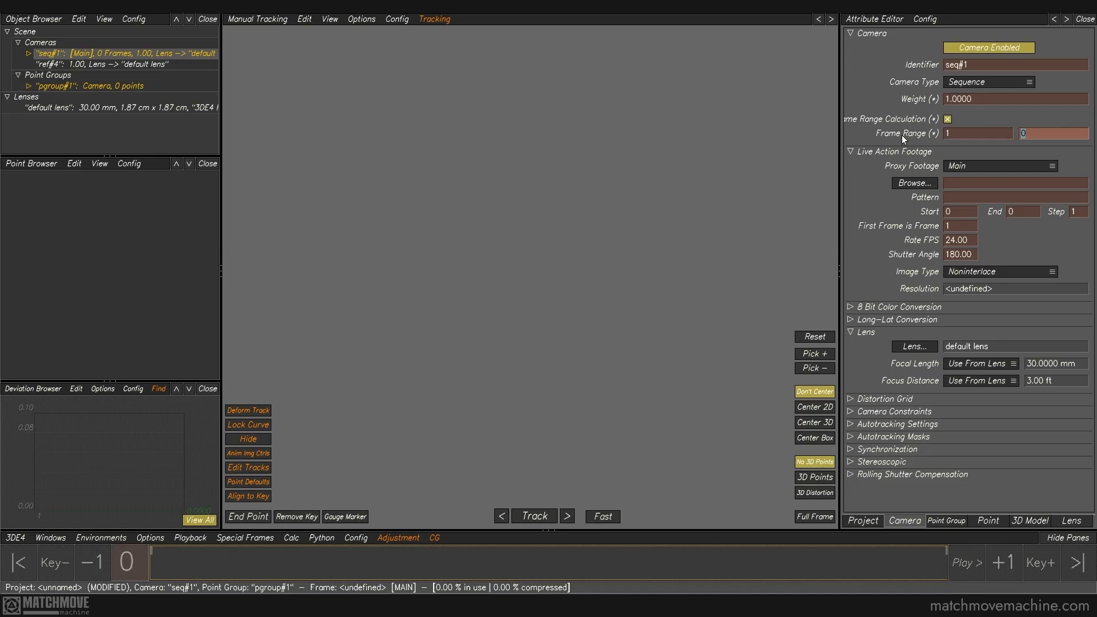
left_click(947, 120)
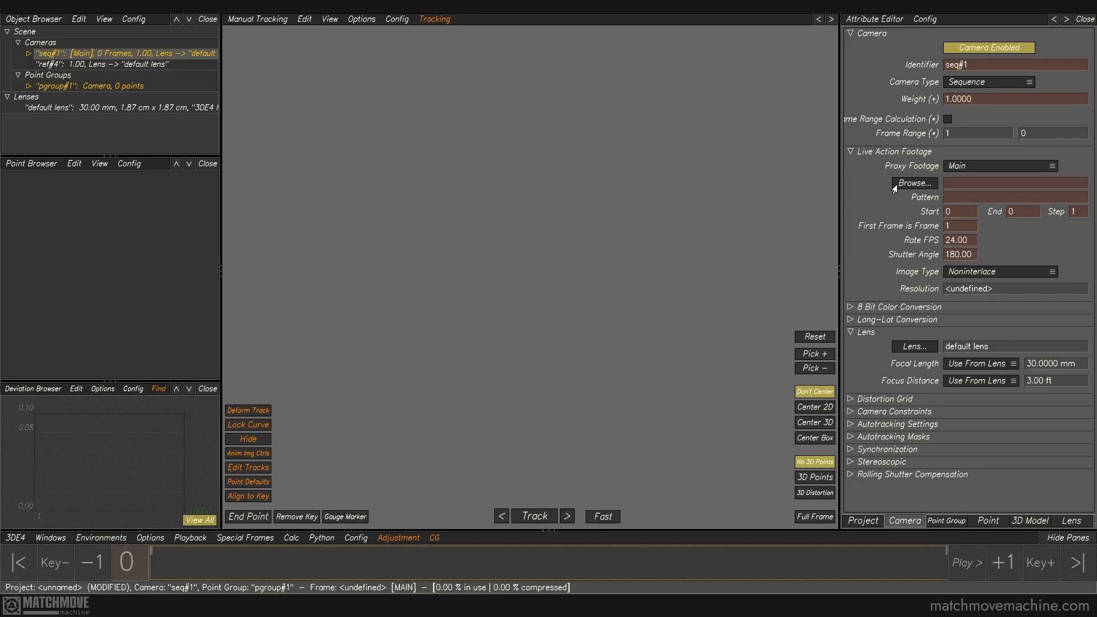
Keep Main as the proxy footage and load the video file 7.07.2018_2_10.mov as the footage of seq#1.
left_click(979, 172)
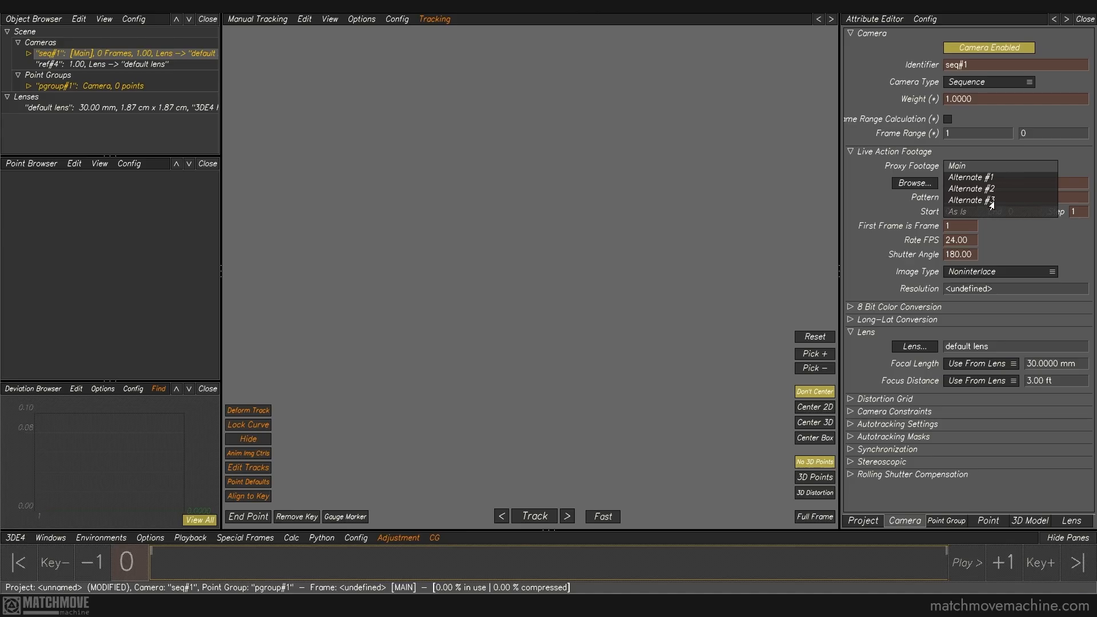
left_click(986, 169)
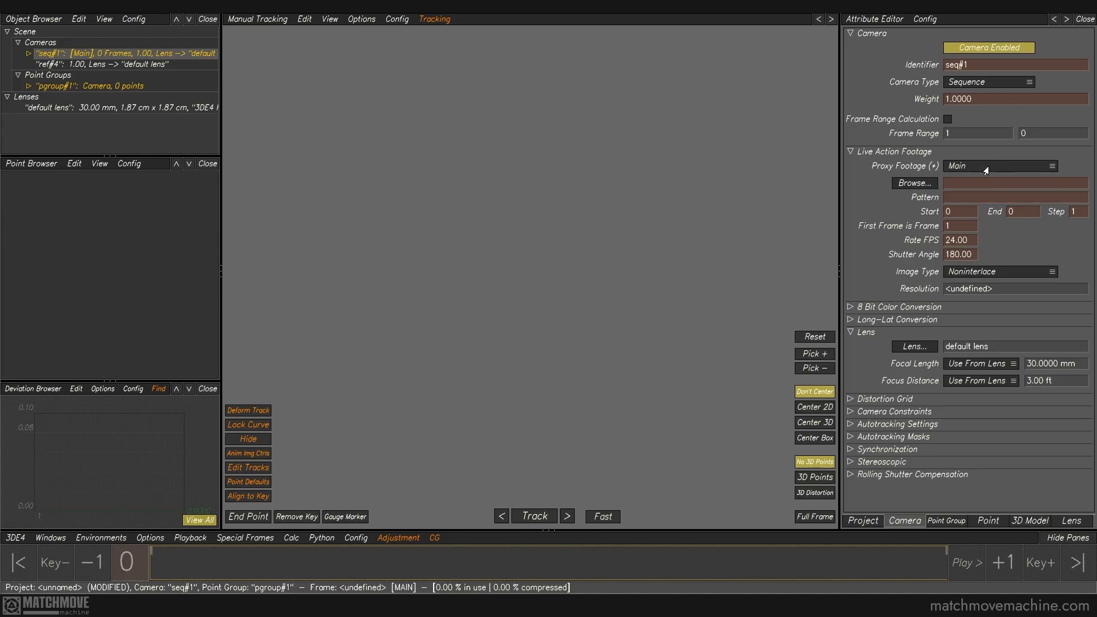
left_click(896, 188)
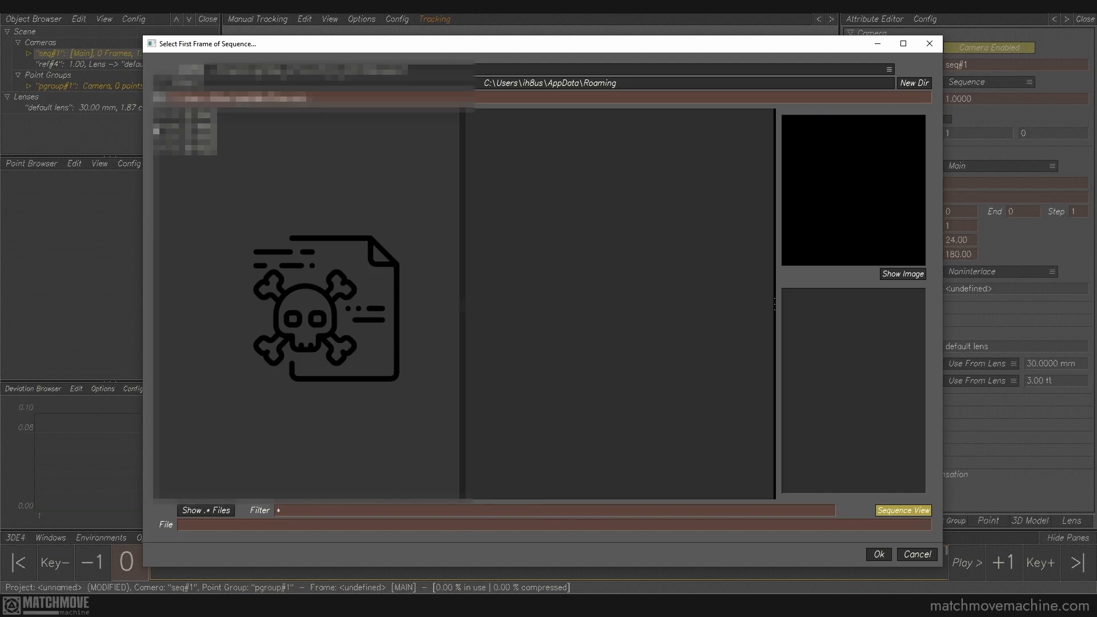
left_click(156, 128)
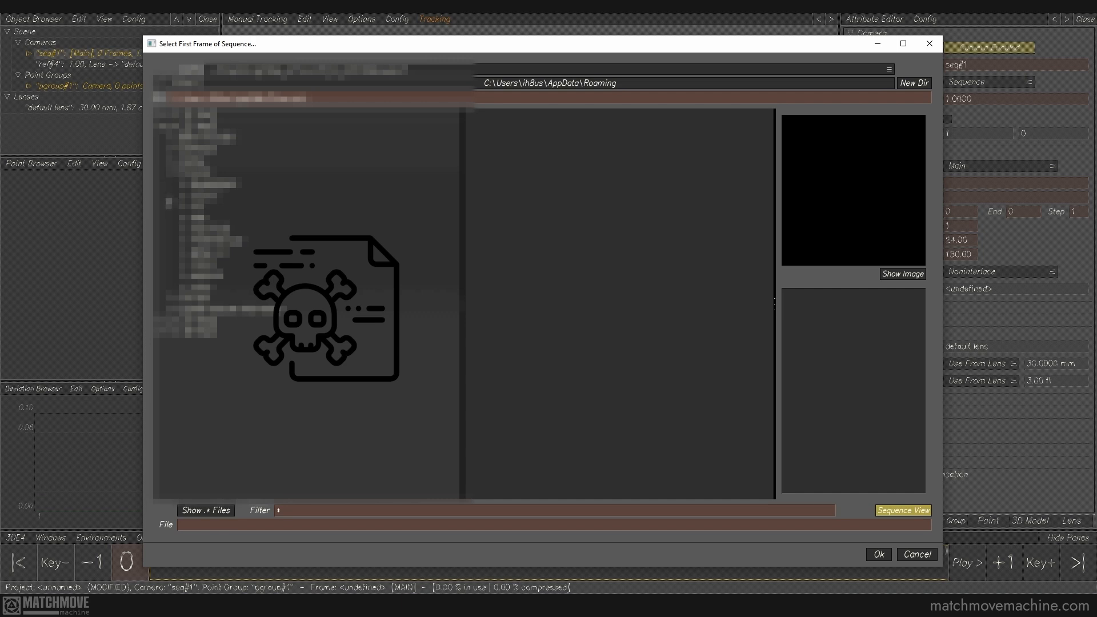
left_click(182, 244)
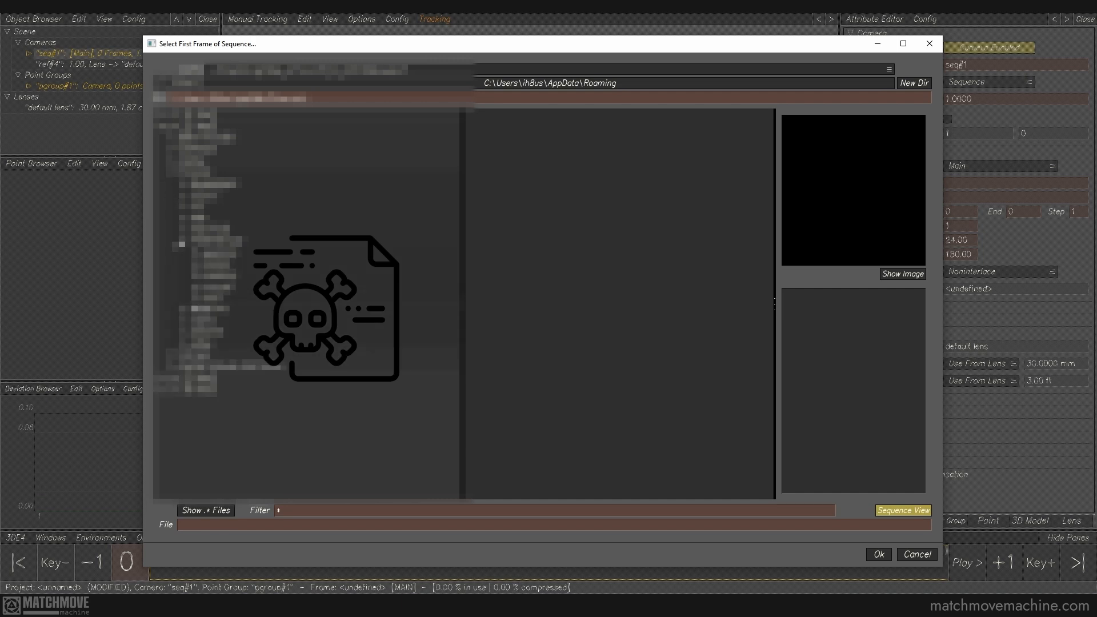
left_click(189, 263)
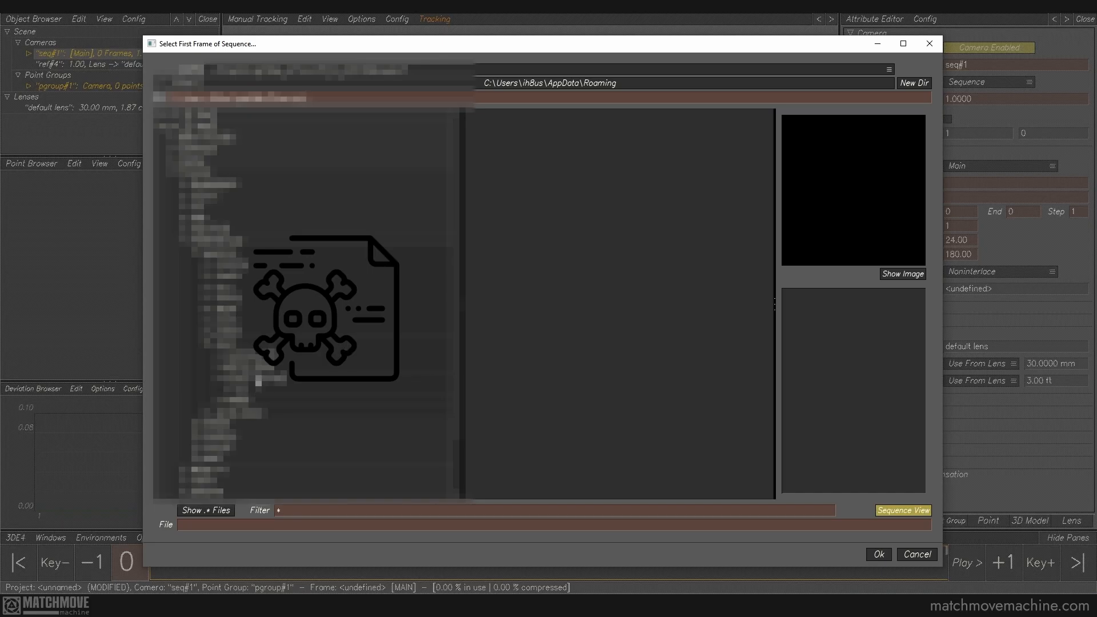
left_click(258, 380)
left_click(528, 117)
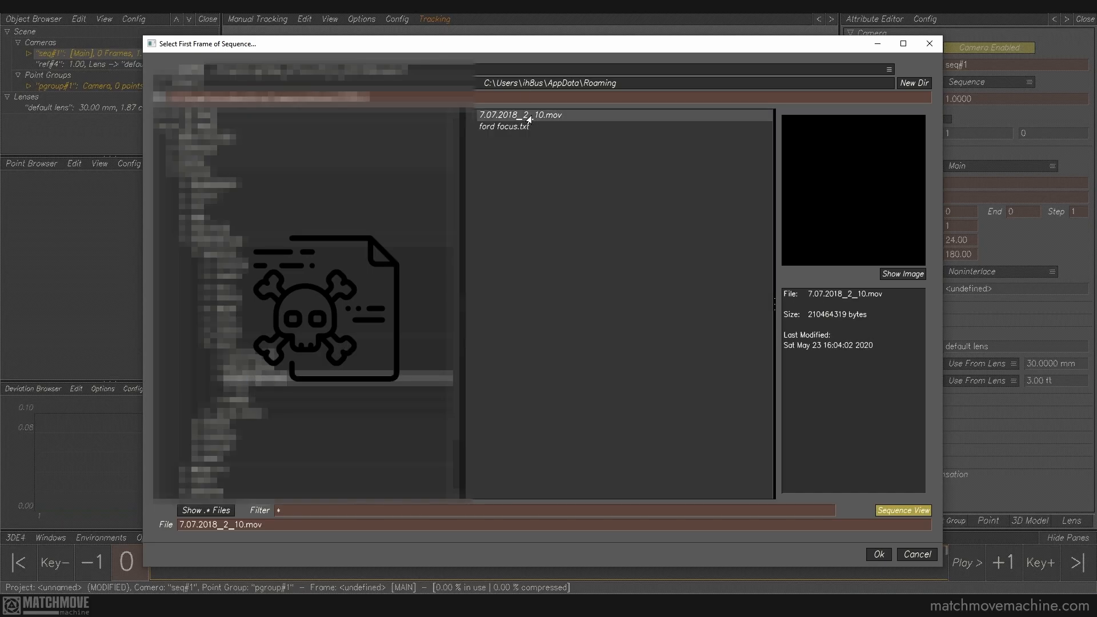
left_click(879, 555)
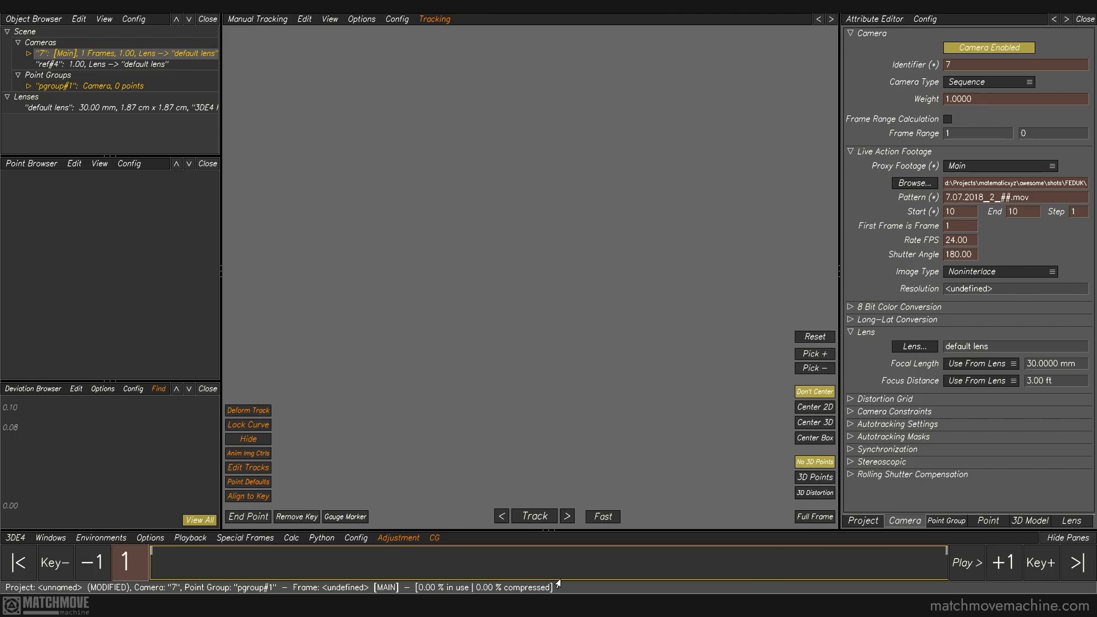
Browse for replacement footage and go to the exported folder holding the halfres.0001.jpg sequence.
left_click(915, 183)
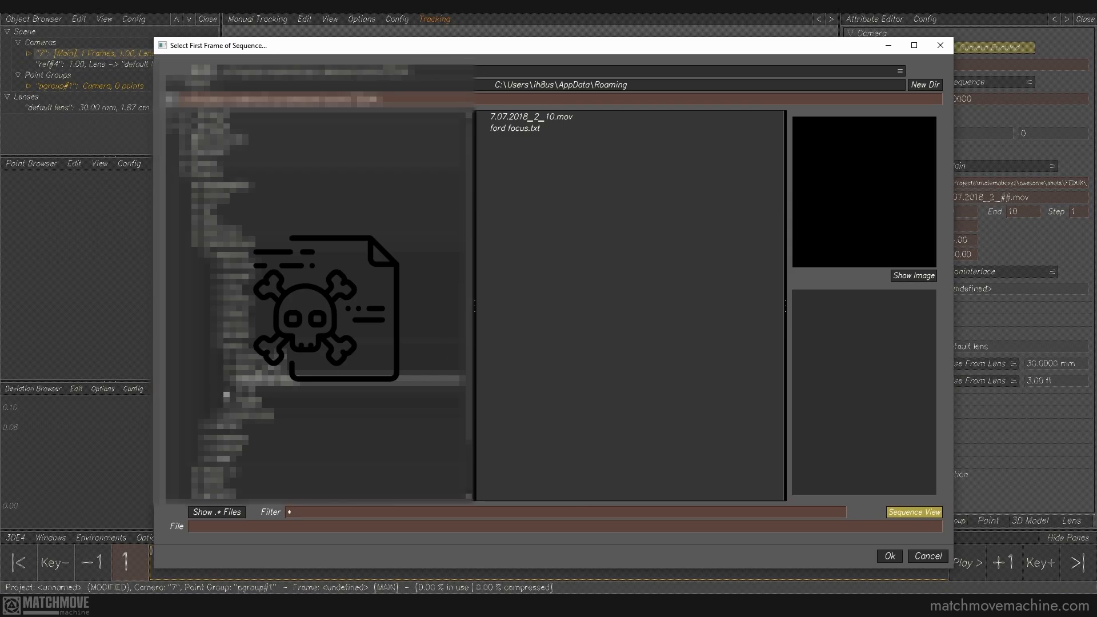
left_click(239, 394)
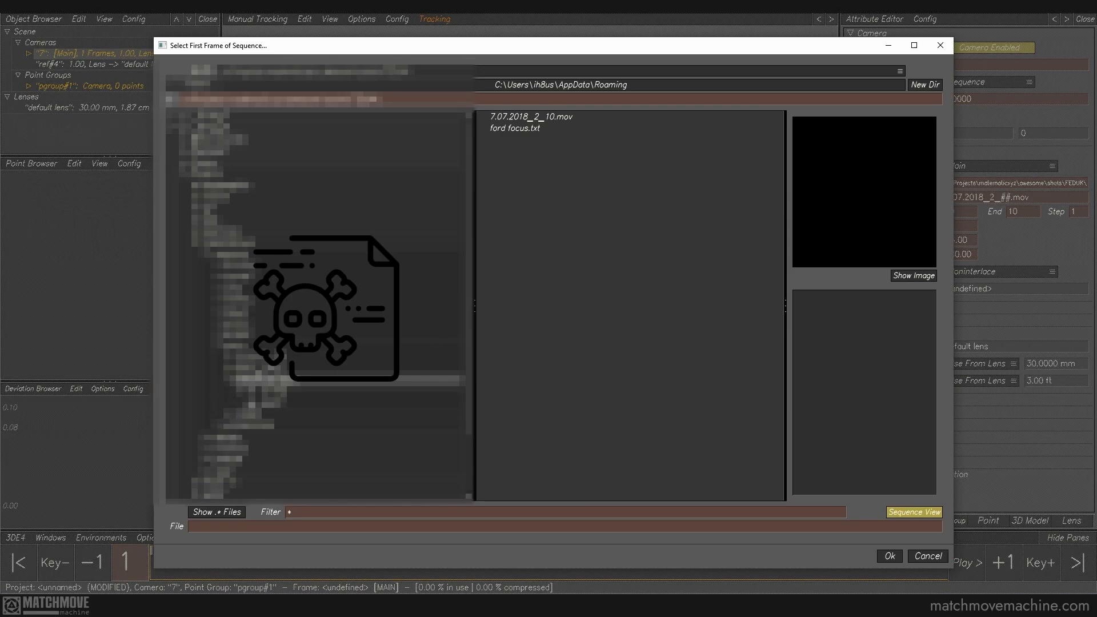
left_click(251, 404)
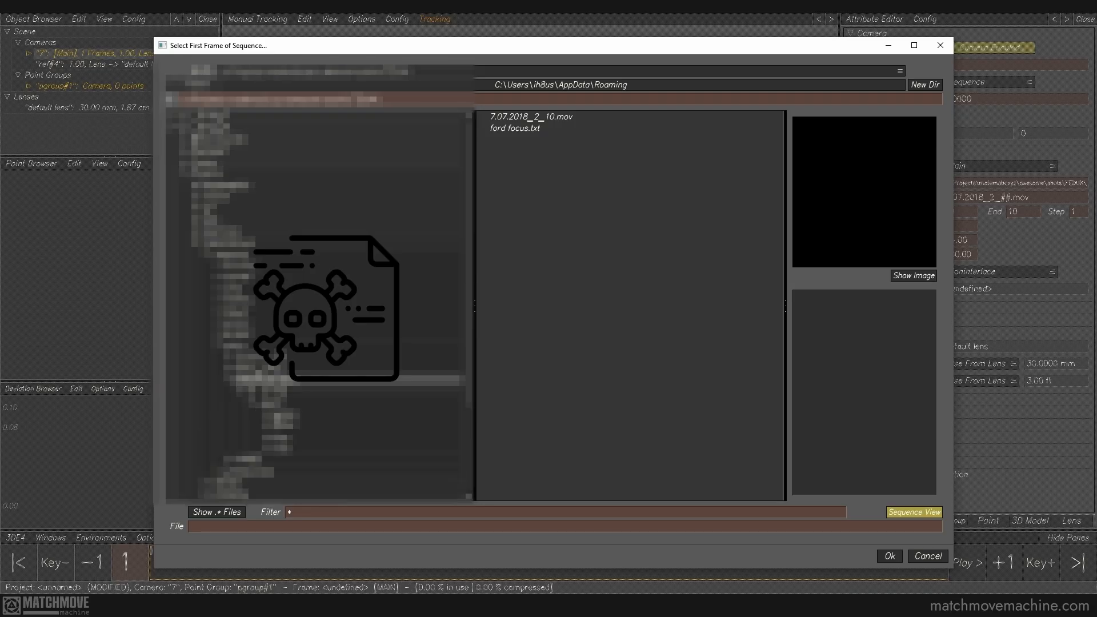
left_click(281, 416)
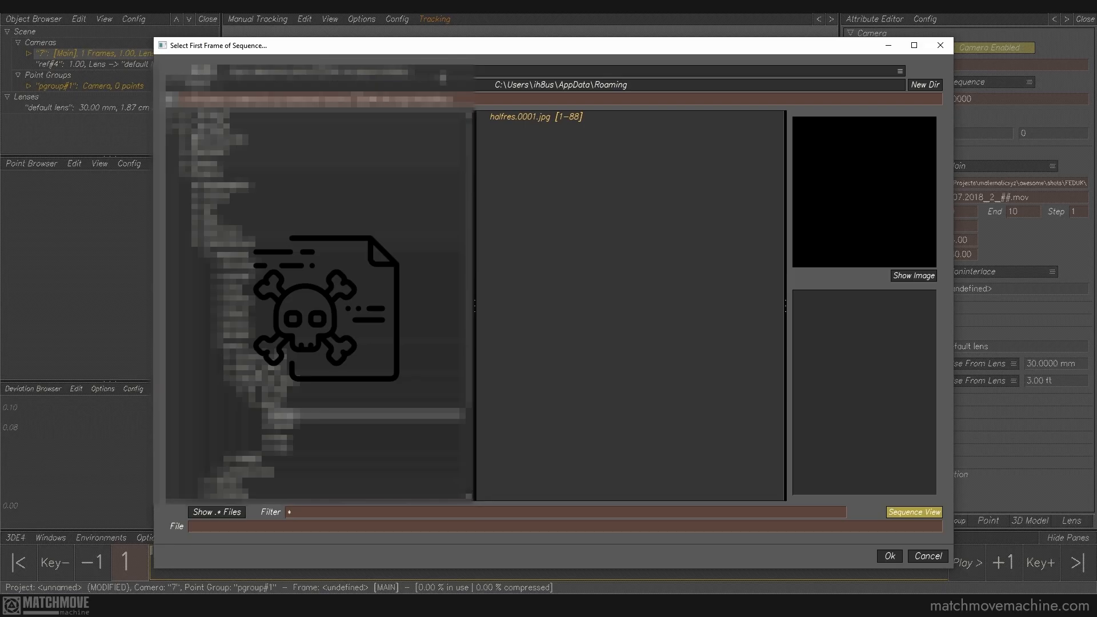
left_click(443, 77)
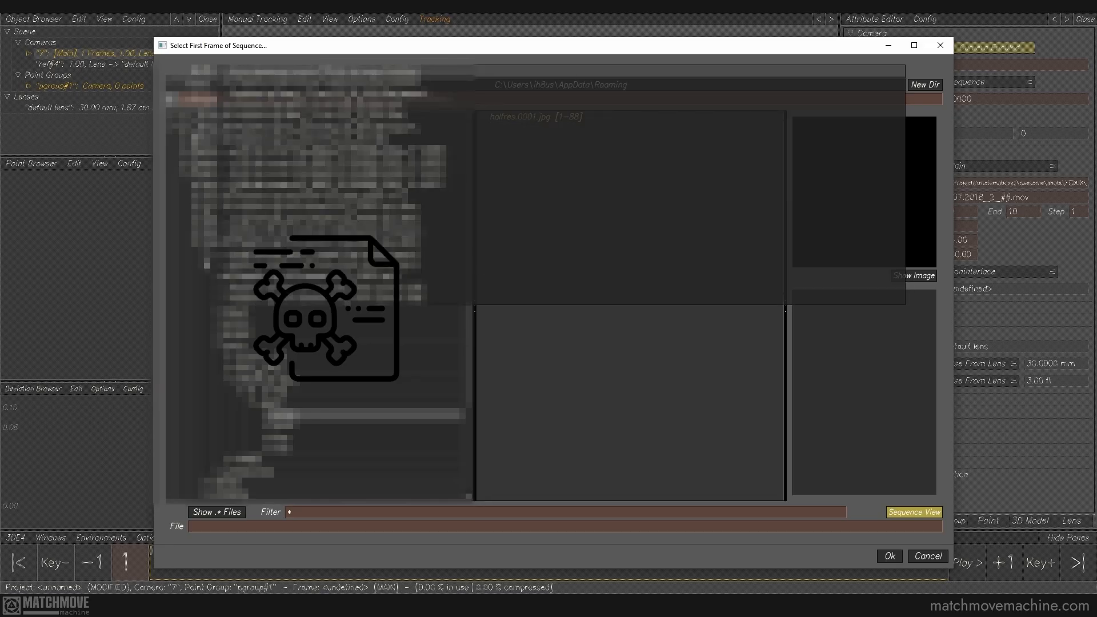
left_click(406, 74)
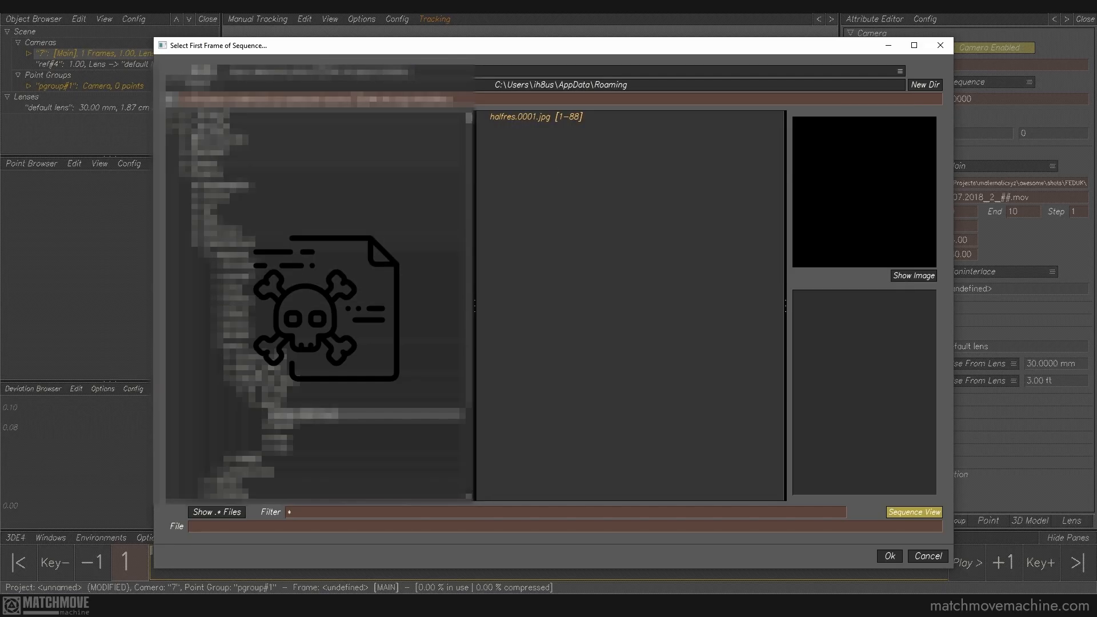
Turn off Sequence View to look through the individual halfres frames, and turn it back on.
left_click(912, 514)
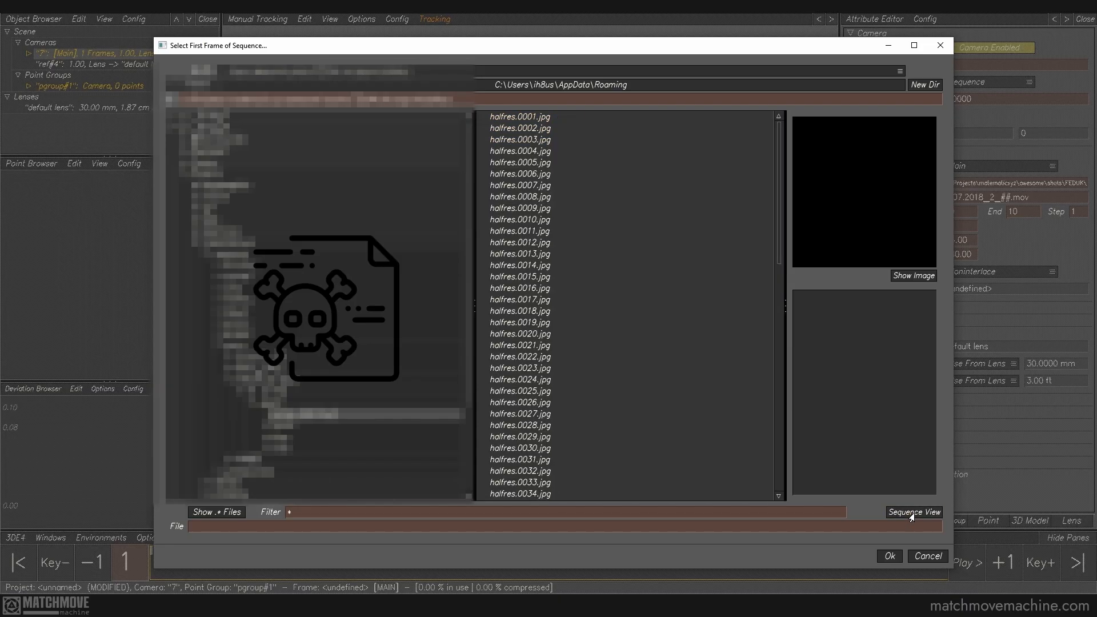
scroll(609, 311, "down", 8)
scroll(609, 312, "down", 9)
scroll(609, 311, "up", 18)
left_click(895, 513)
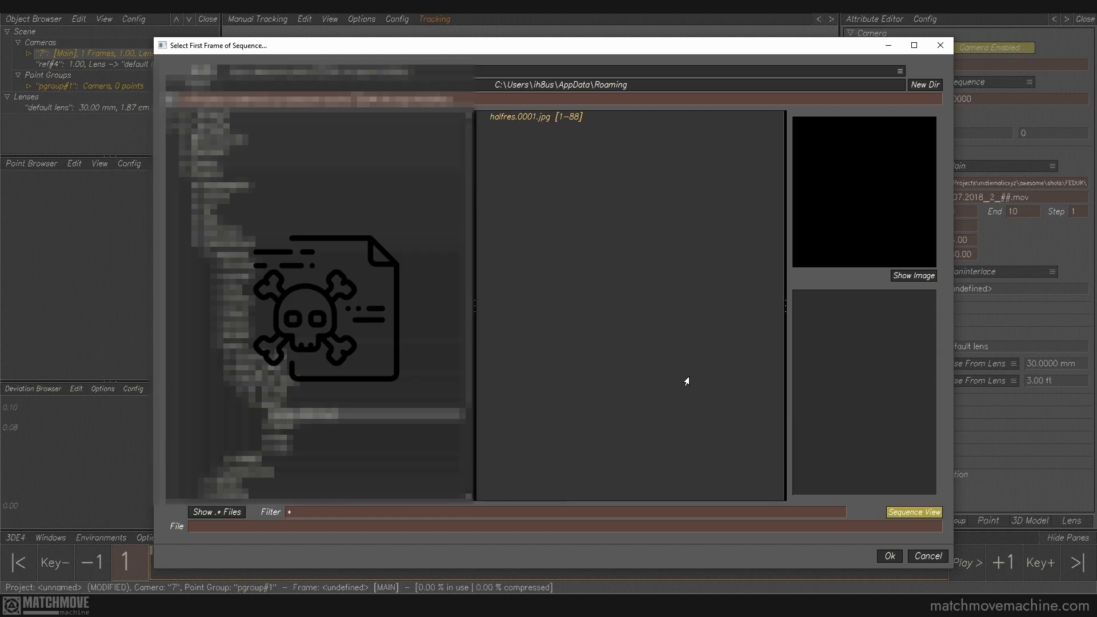
Find the hires.0001.exr sequence, preview its image, and load it as the camera's main footage.
left_click(281, 428)
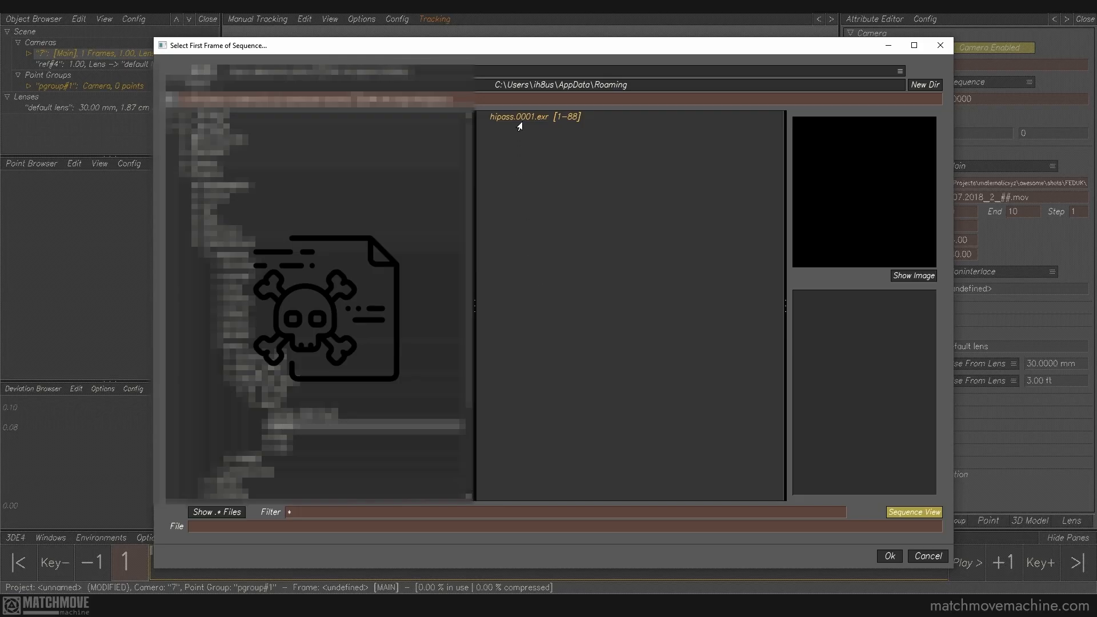
left_click(519, 119)
left_click(284, 438)
left_click(544, 118)
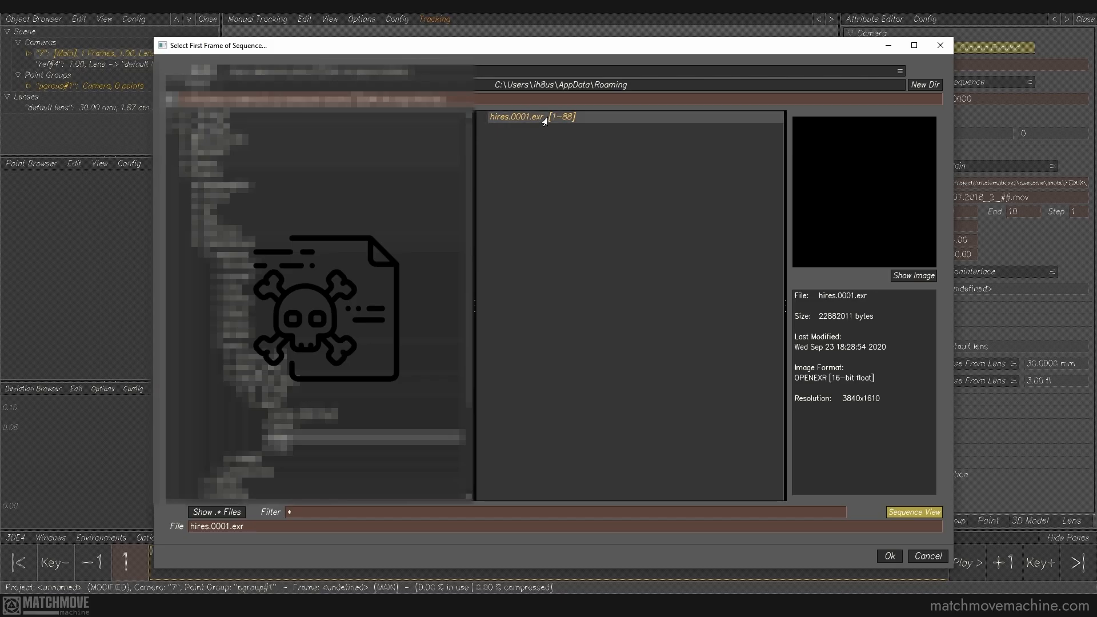
left_click(898, 278)
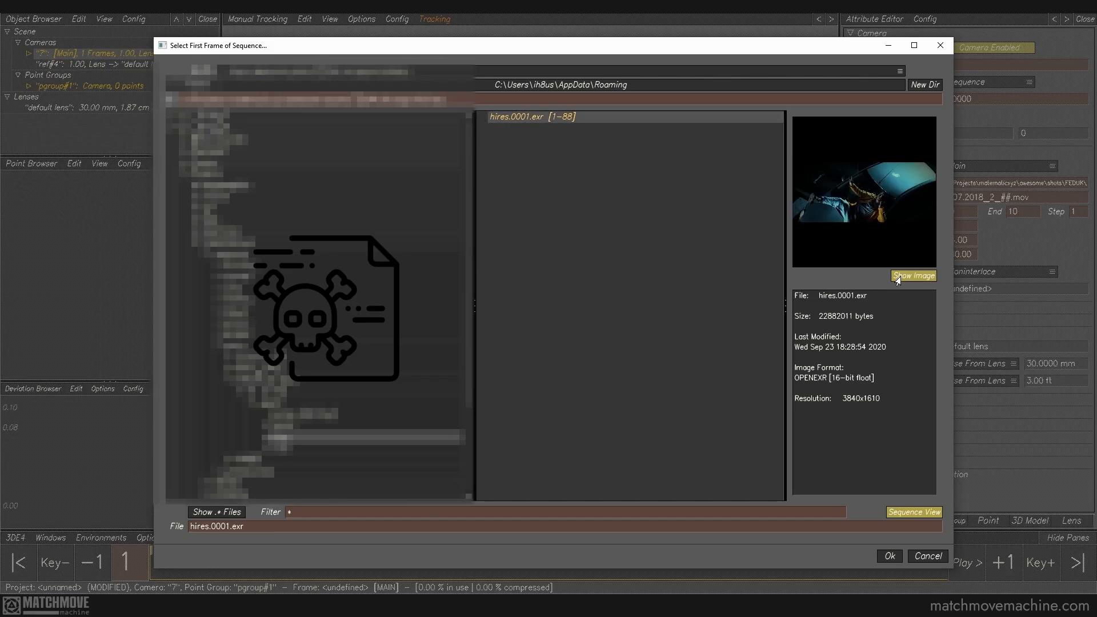
left_click(910, 276)
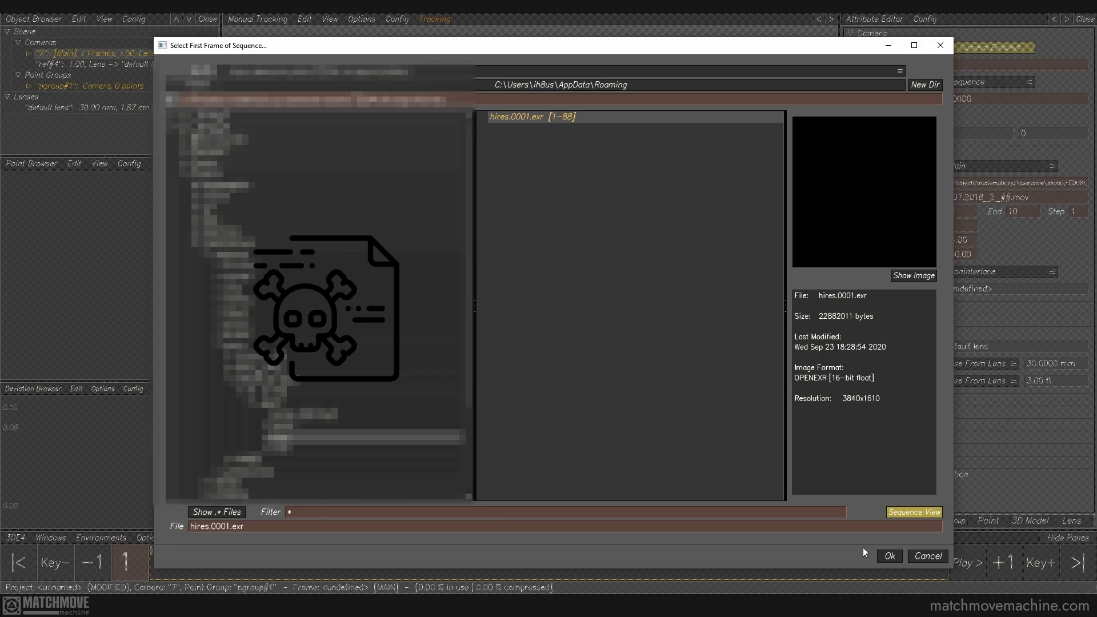
left_click(887, 557)
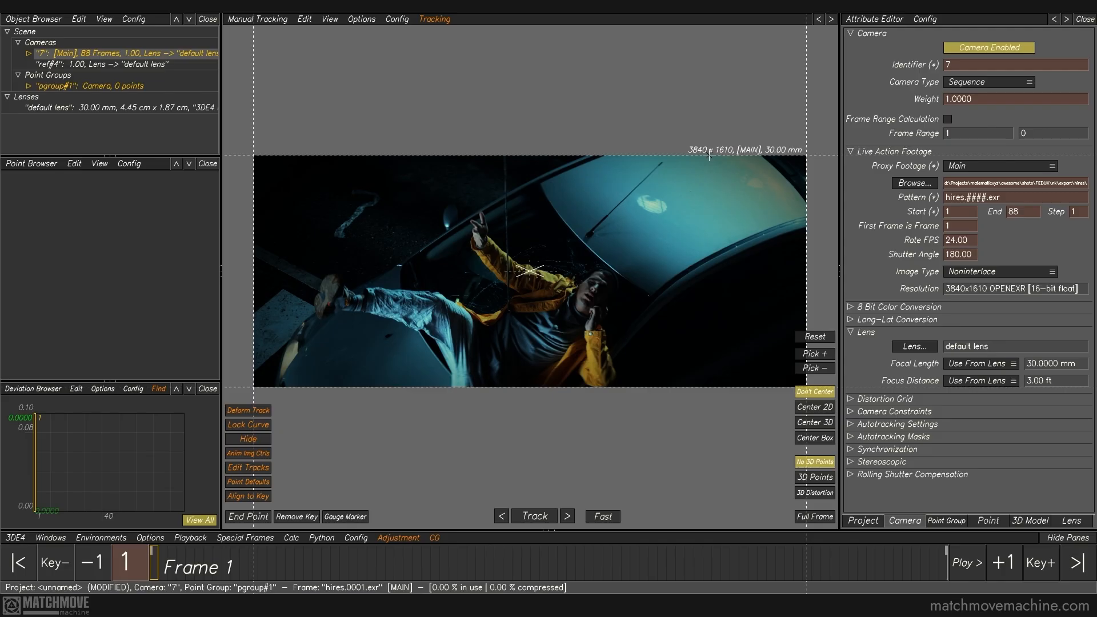
Load the halfres.0001.jpg sequence as the camera's Alternate #1 proxy footage.
left_click(975, 166)
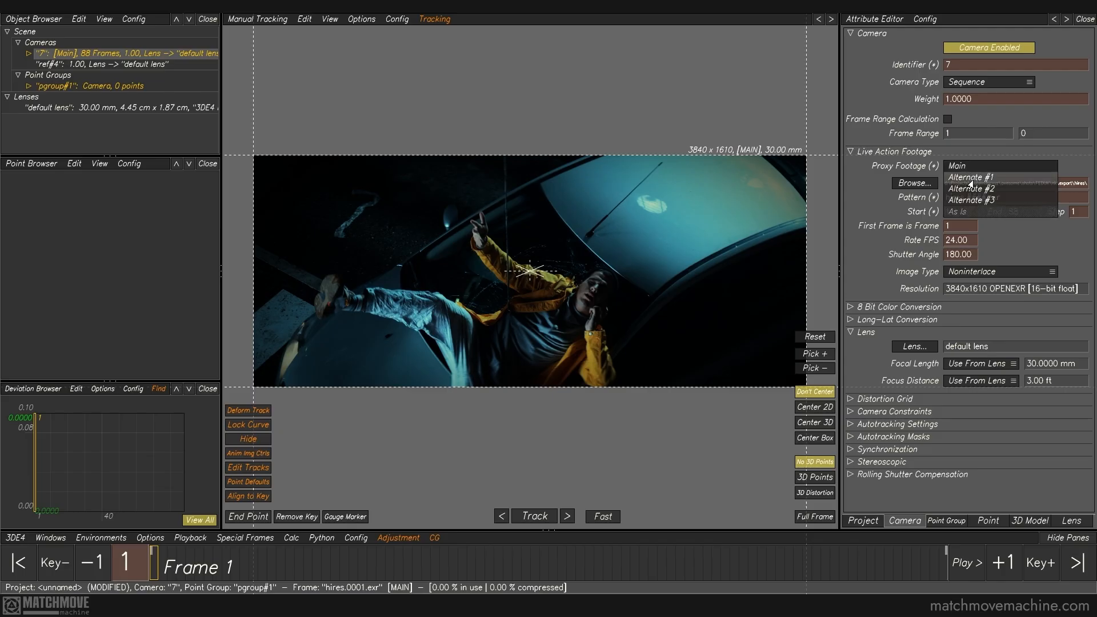
left_click(971, 178)
left_click(916, 183)
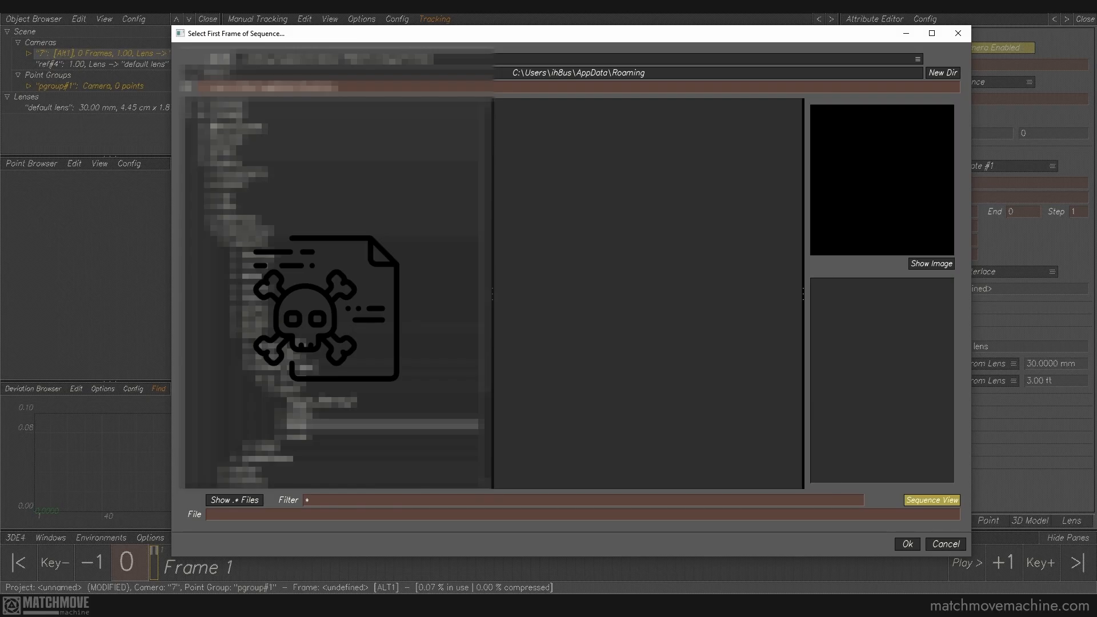
left_click(302, 404)
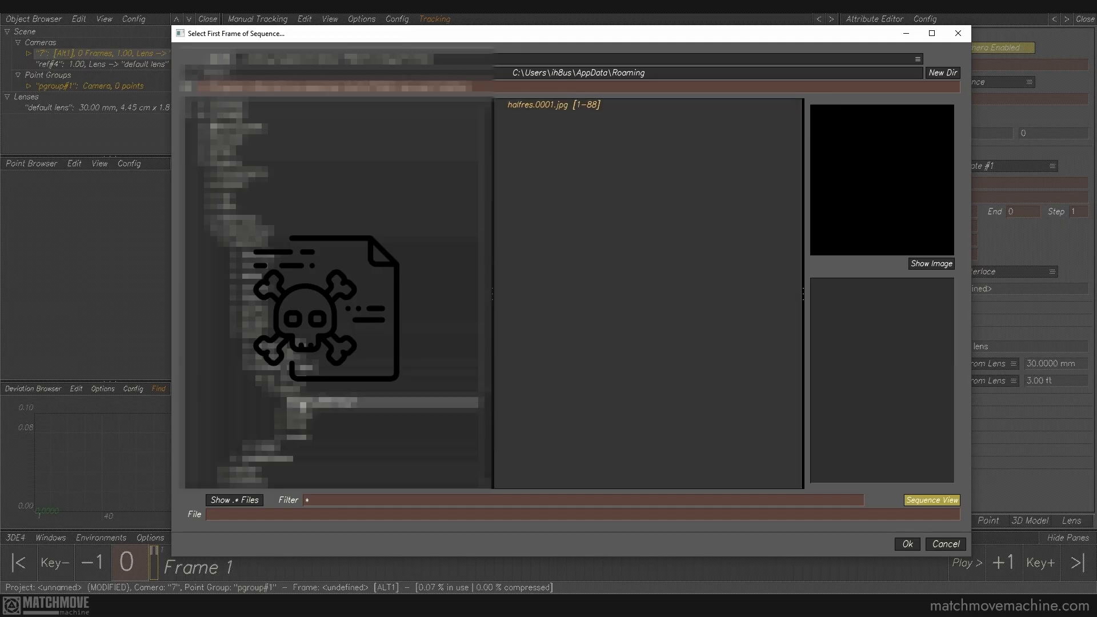
left_click(560, 106)
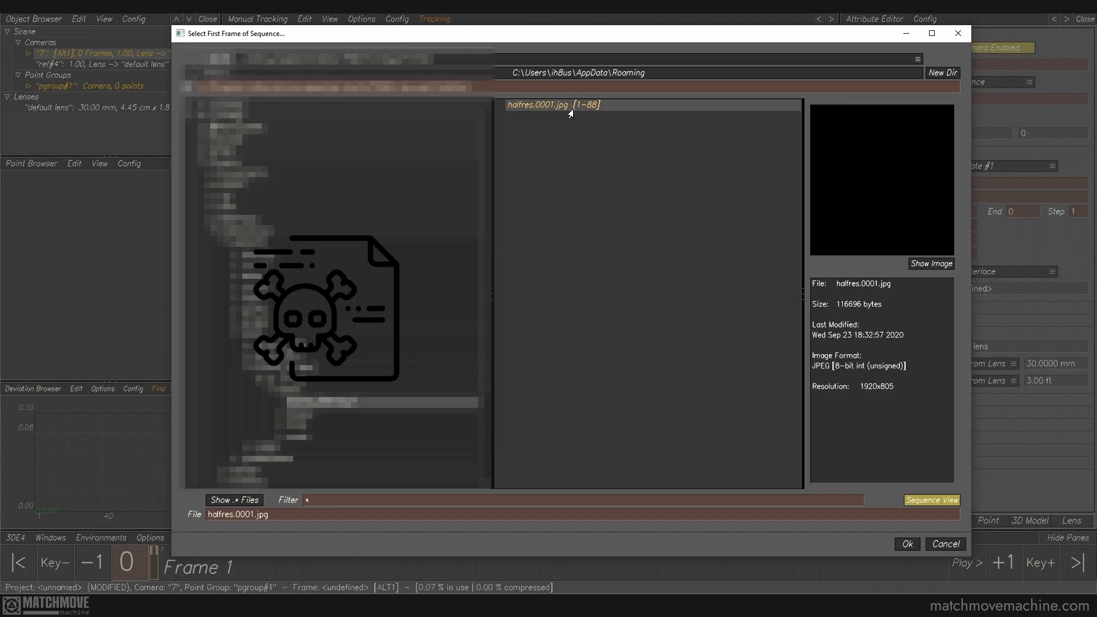
left_click(908, 544)
Switch the proxy footage to Main and back to Alternate #1 to compare the two sequences.
left_click(964, 166)
left_click(971, 156)
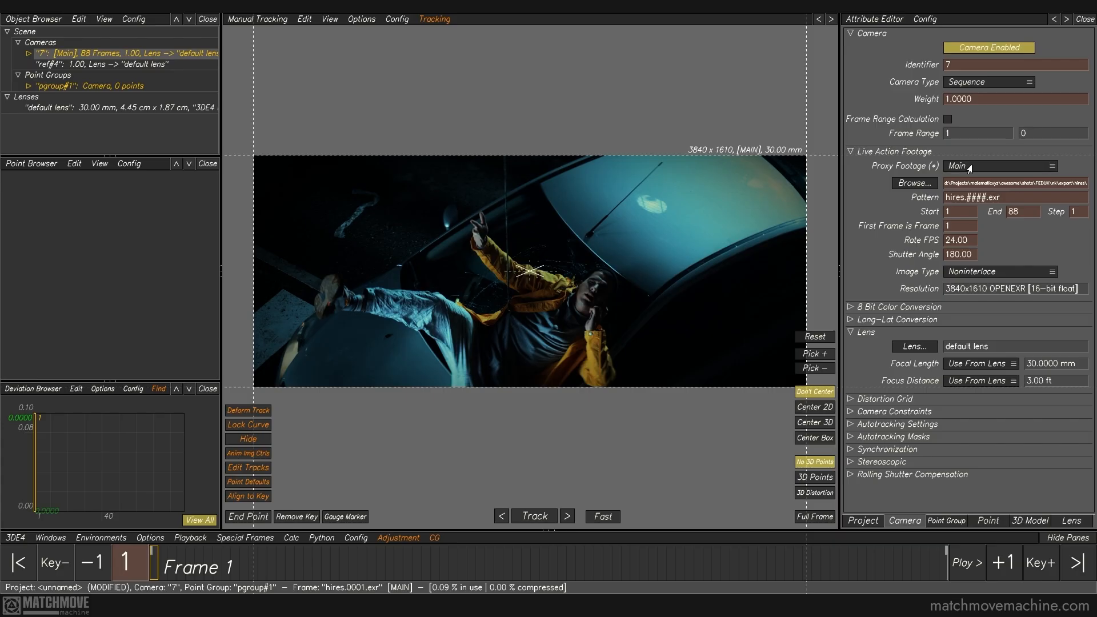
left_click(969, 165)
left_click(967, 178)
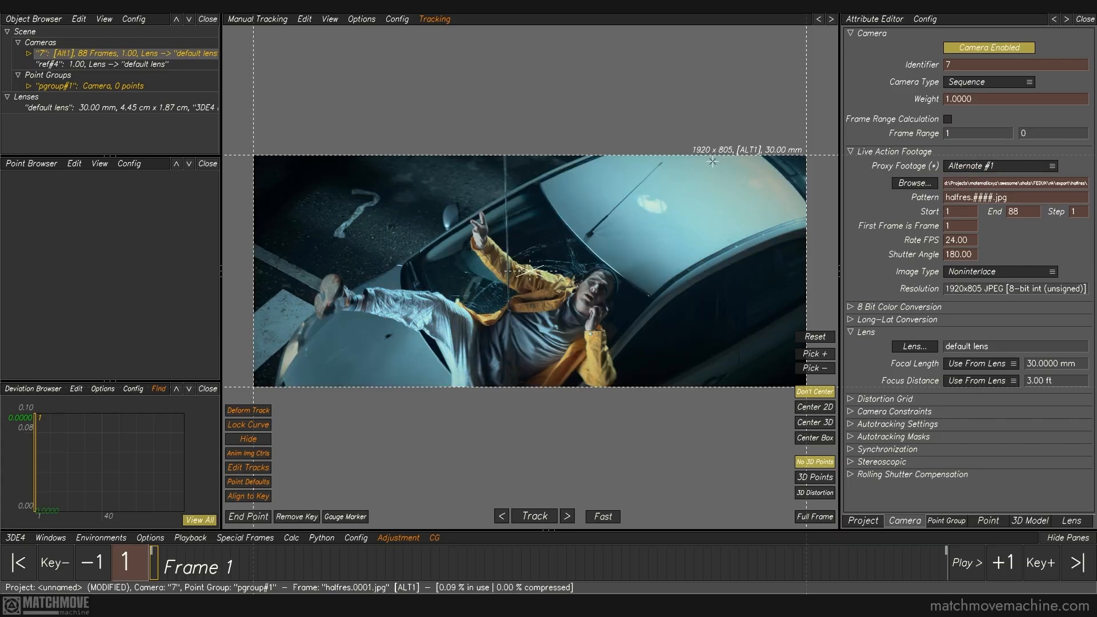
Load the hipass.0001.exr sequence as the camera's Alternate #2 proxy footage.
left_click(979, 167)
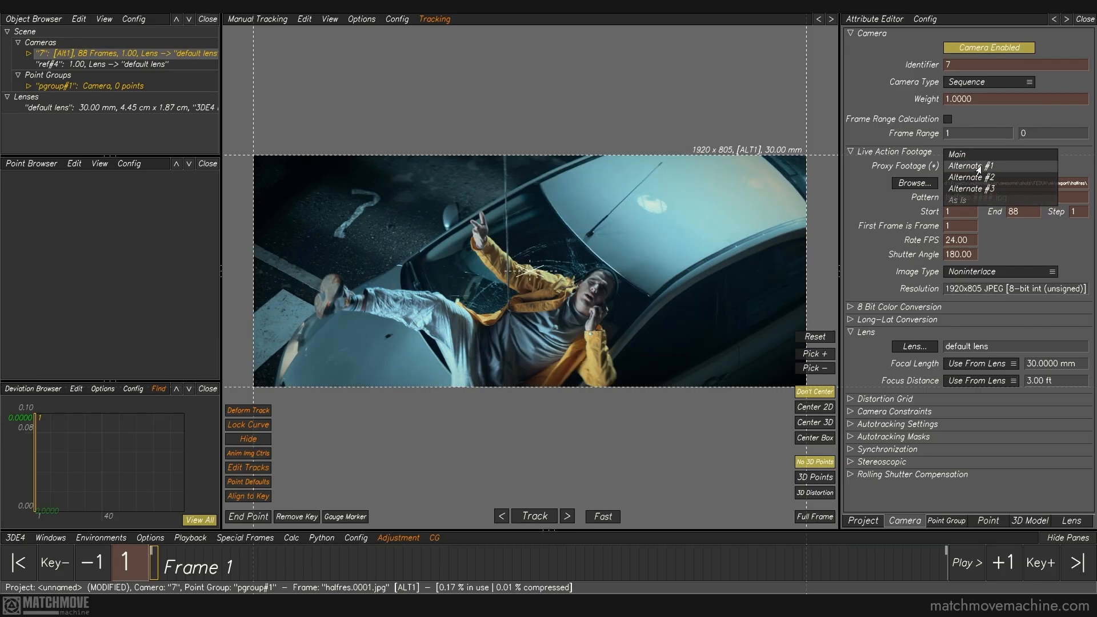
left_click(972, 179)
left_click(913, 183)
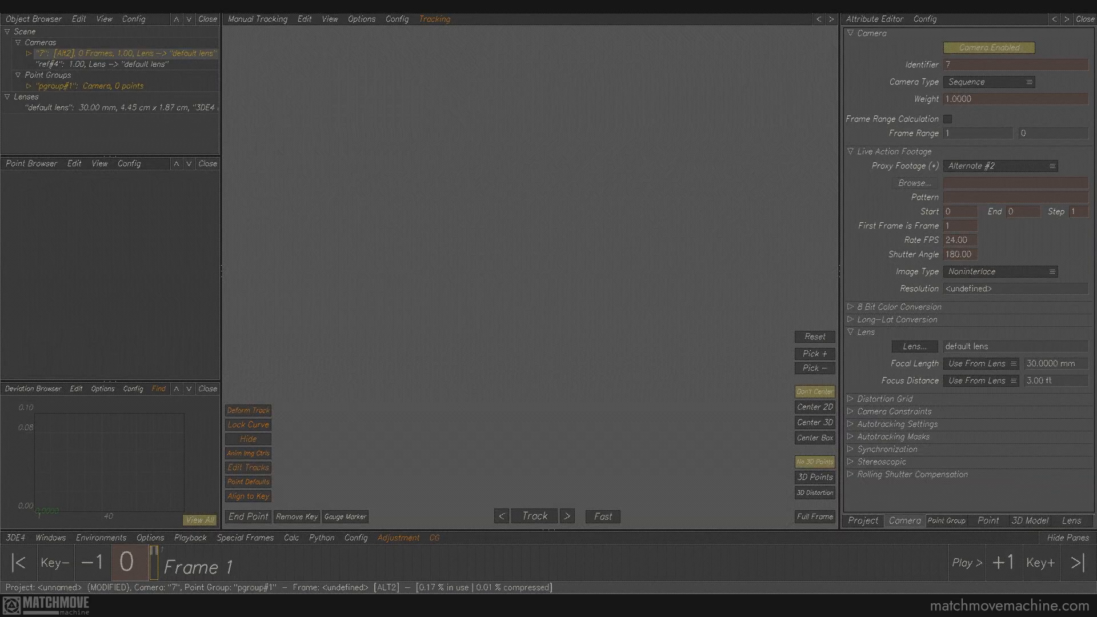
left_click(287, 422)
left_click(510, 112)
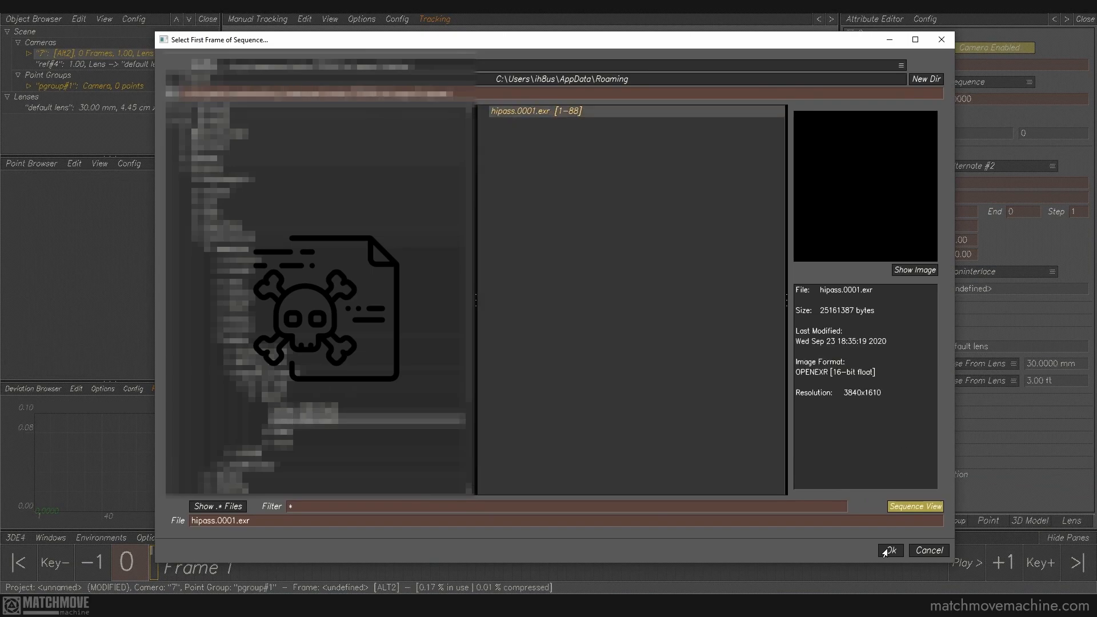
left_click(890, 550)
Switch the proxy footage to Alternate #1 and return it to Main.
left_click(984, 169)
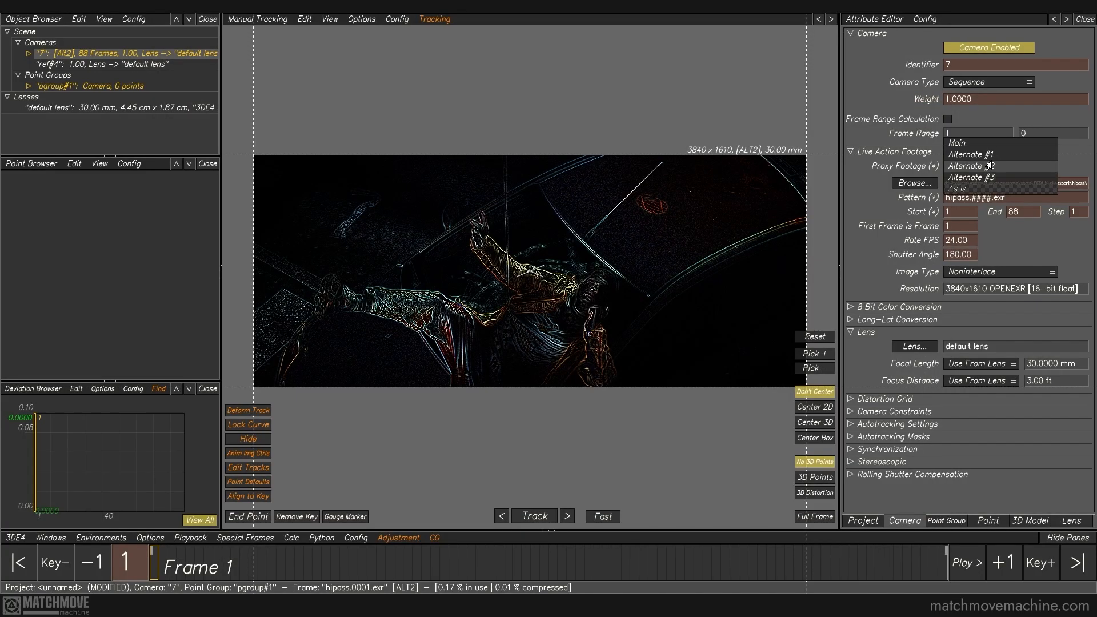
left_click(977, 156)
left_click(969, 166)
left_click(965, 156)
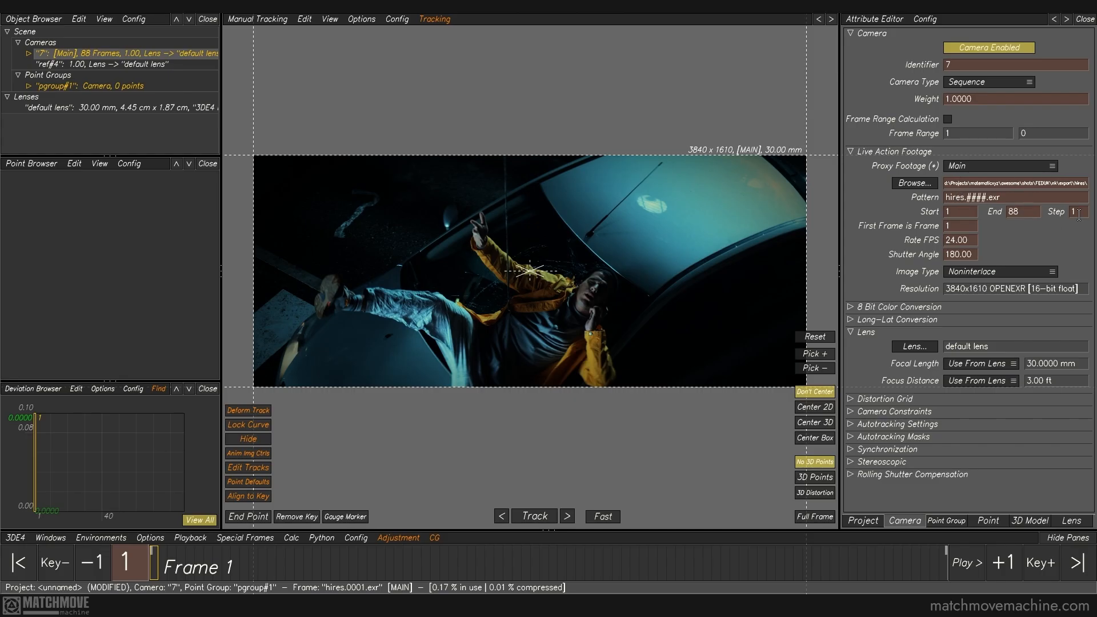
Limit the Main footage to source frames 80 through 82.
left_click(967, 214)
left_click(1024, 212)
left_click(947, 210)
type("80")
key("Tab")
type("82")
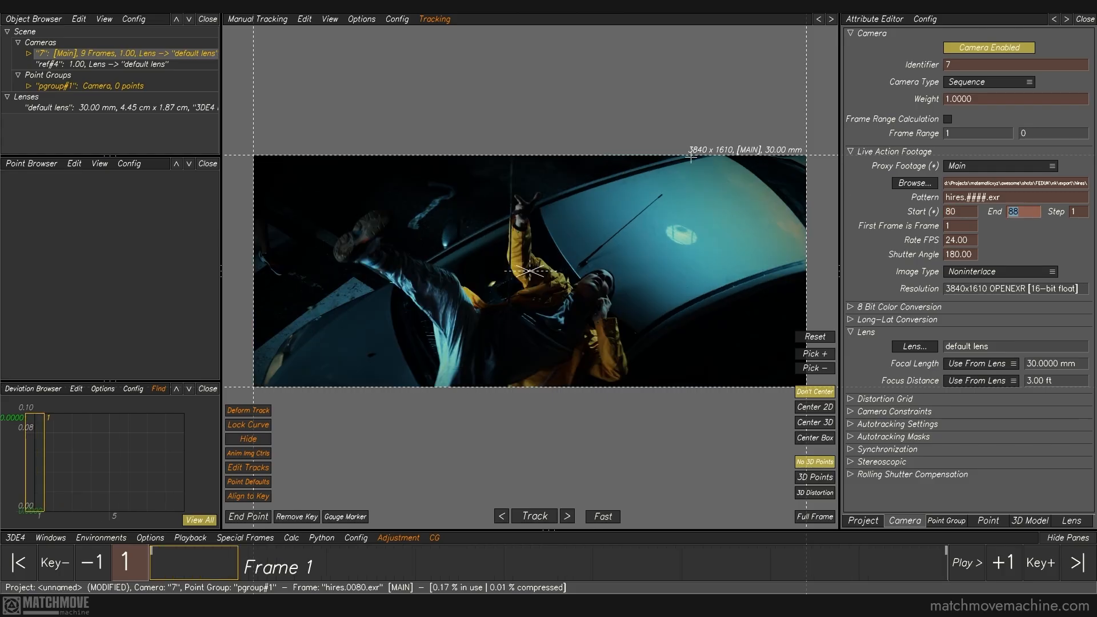
key("Return")
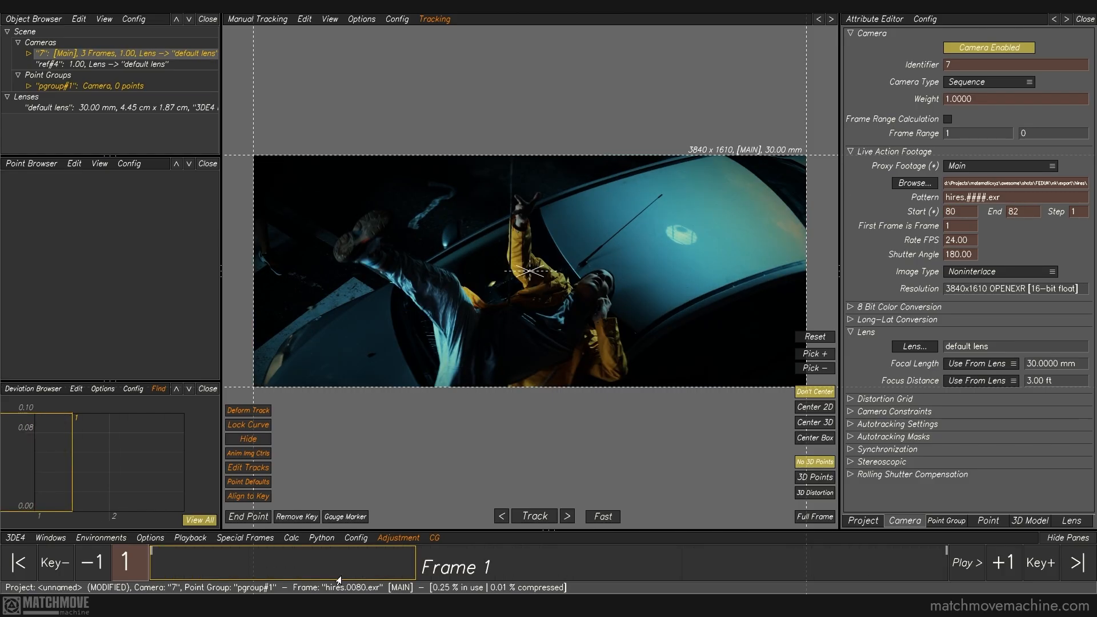
Step and scrub through the shortened frame range on the timeline.
key("Right")
key("Right")
key("Right")
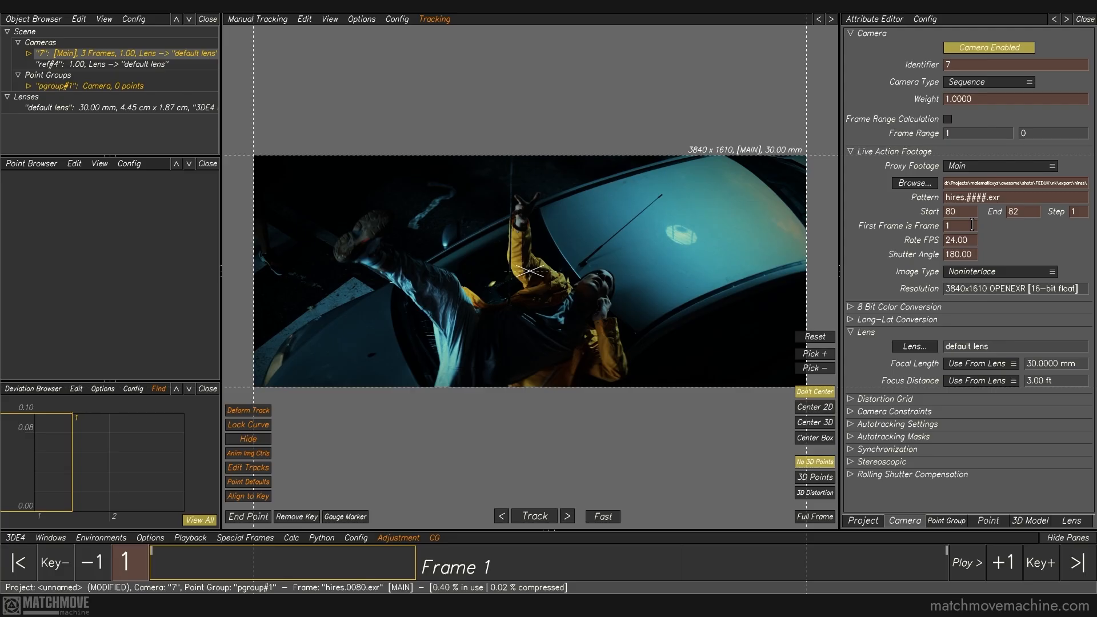
left_click_drag(497, 573, 781, 578)
left_click(312, 562)
Set the footage's First Frame is Frame number to 1001.
left_click(961, 227)
type("001")
key("Return")
Set the first frame number to 997, change it to 80, and scrub the timeline to check the numbering.
left_click_drag(964, 227, 645, 200)
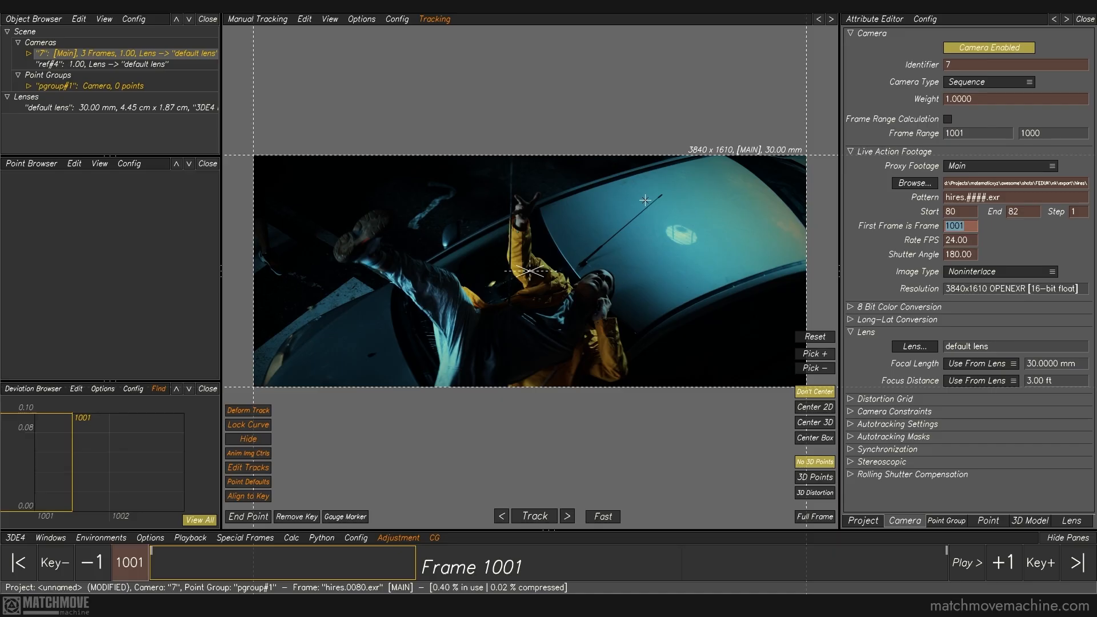
type("997")
key("Return")
double_click(975, 227)
type("80")
key("Return")
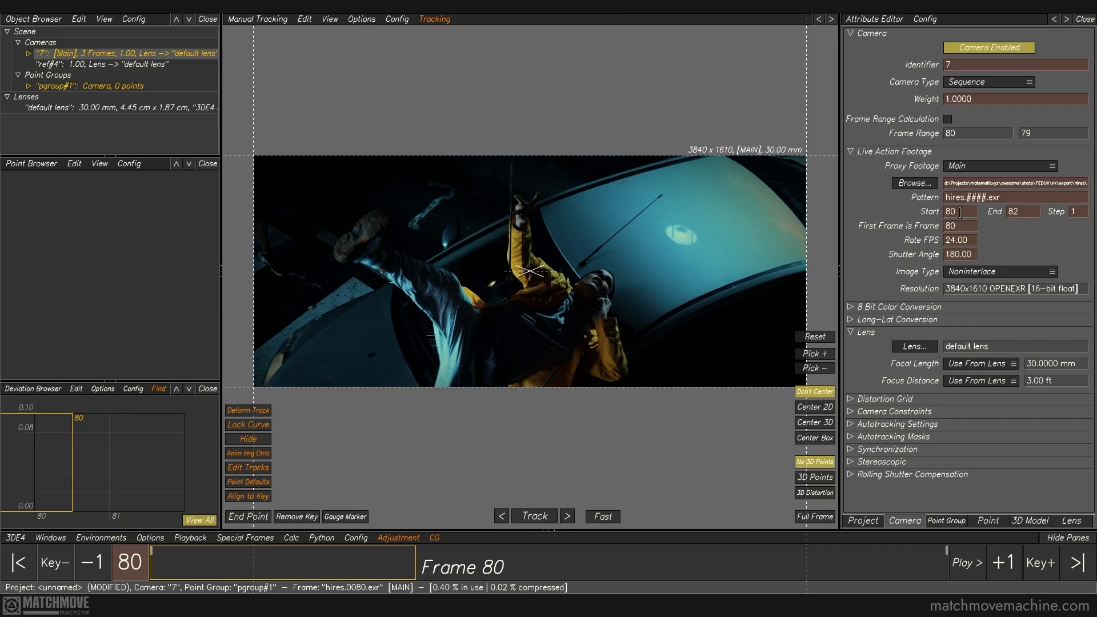
mouse_move(268, 576)
left_mouse_down()
mouse_move(548, 571)
mouse_move(286, 571)
left_mouse_up()
Set the footage's end frame to 88 and scrub through the extended range.
left_click(1023, 212)
type("88")
key("Return")
left_click(1079, 212)
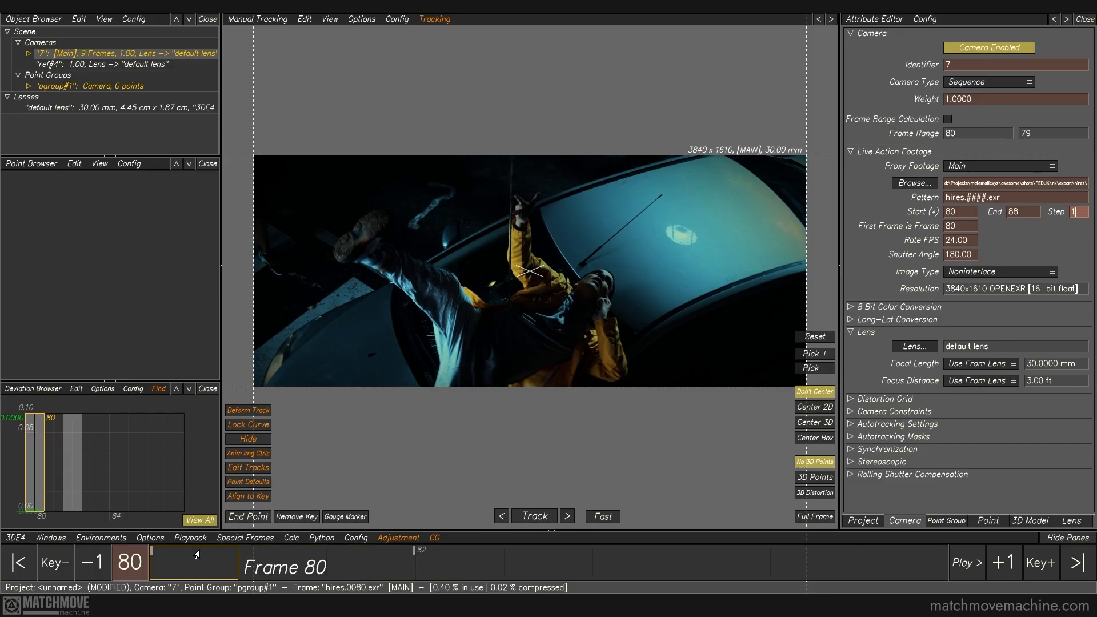
left_click_drag(212, 565, 348, 572)
Try a frame step of 2, scrub the timeline, and set the step back to 1.
double_click(1079, 212)
type("2")
key("Return")
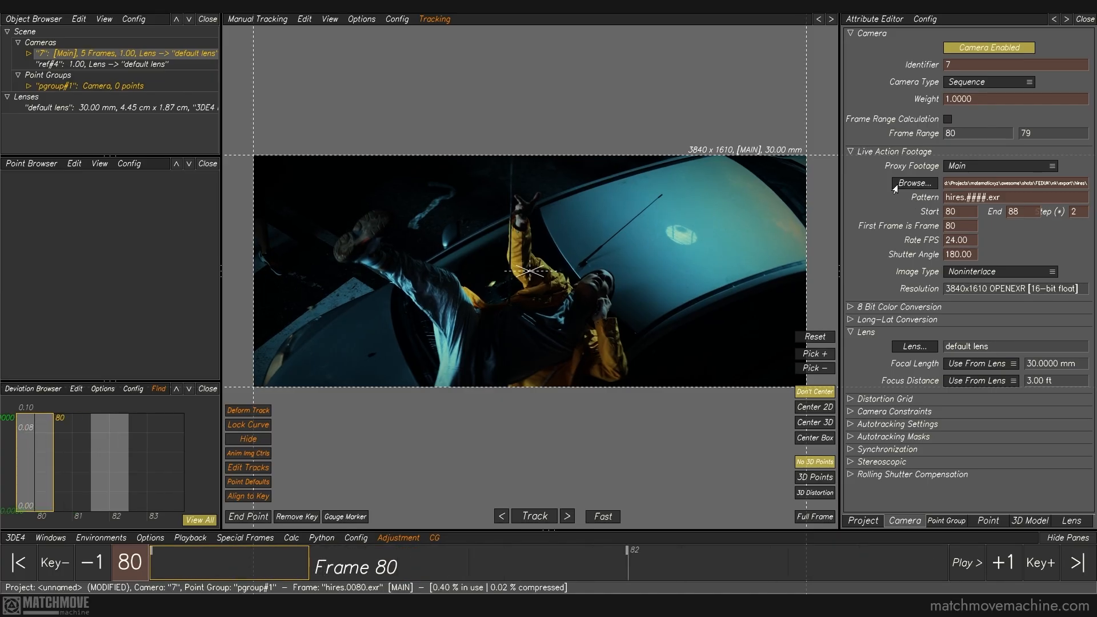
left_click_drag(268, 559, 228, 573)
left_click_drag(1082, 212, 1014, 211)
type("1")
key("Return")
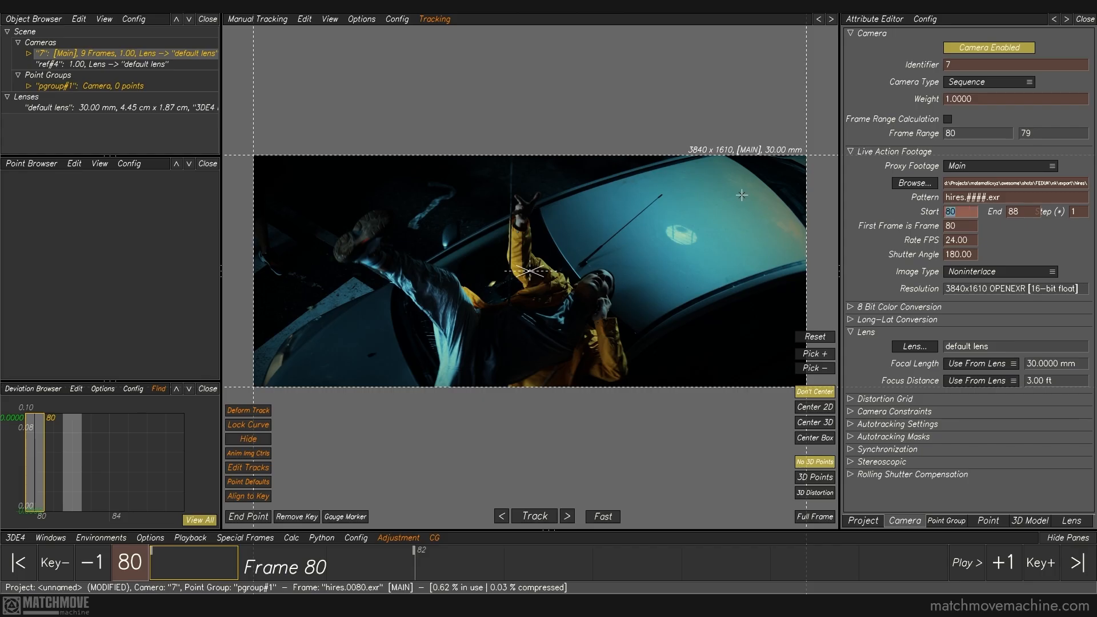
Set both the footage's start frame and its First Frame is Frame number to 1.
double_click(966, 212)
type("1")
key("Return")
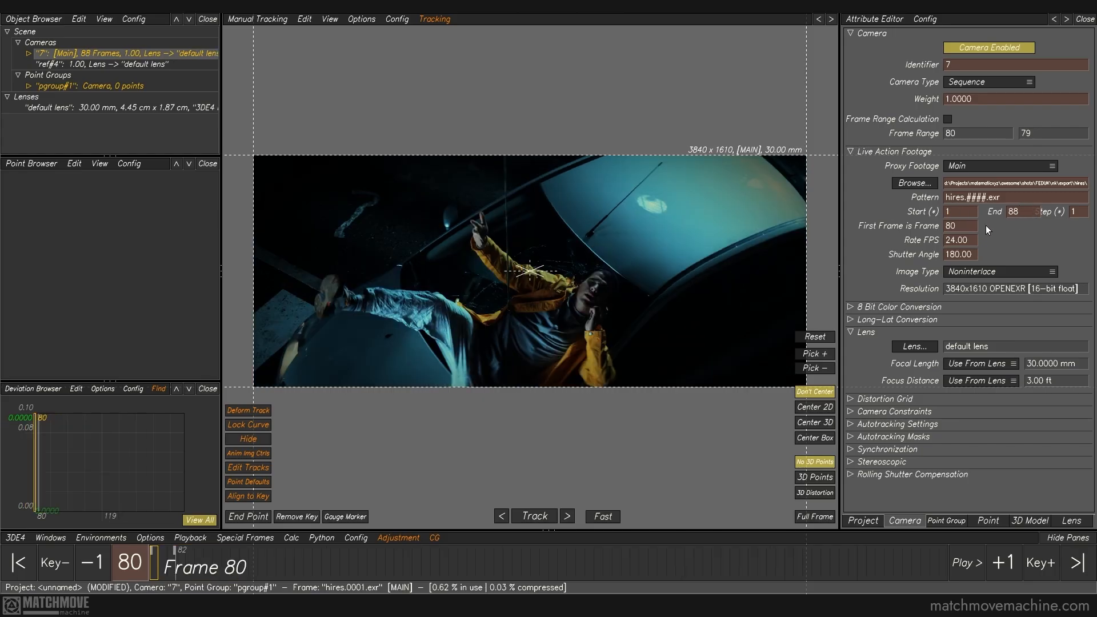
double_click(971, 225)
type("1")
key("Return")
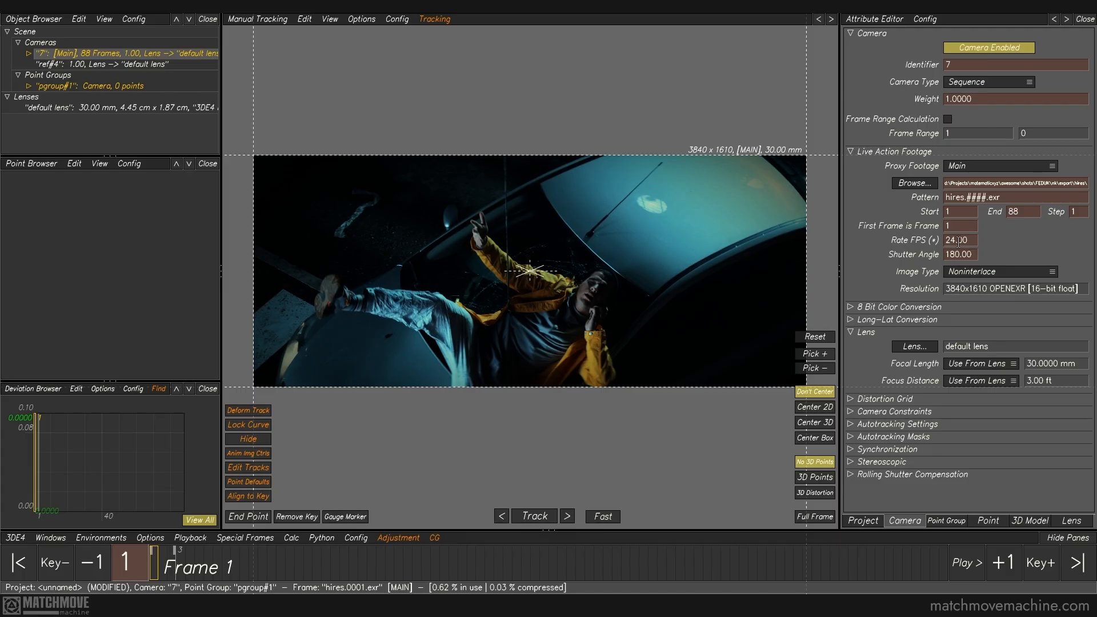
left_click_drag(972, 240, 878, 230)
left_click(879, 246)
Try the Interlace Even and Interlace Odd image types, and return to Noninterlace.
left_click(1025, 272)
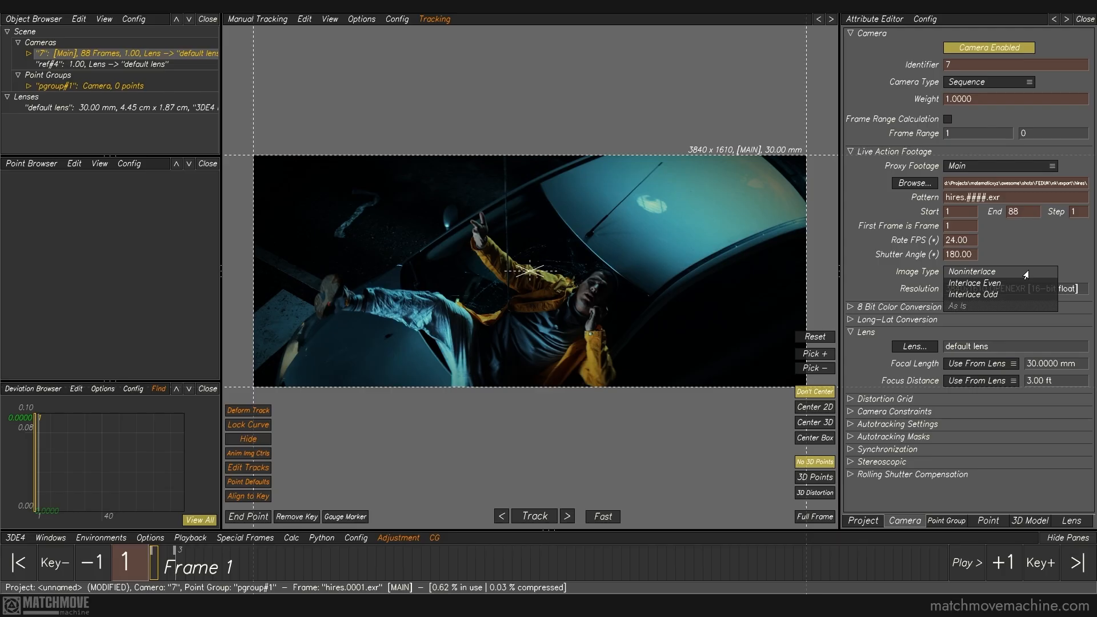
left_click(1013, 280)
left_click(1014, 275)
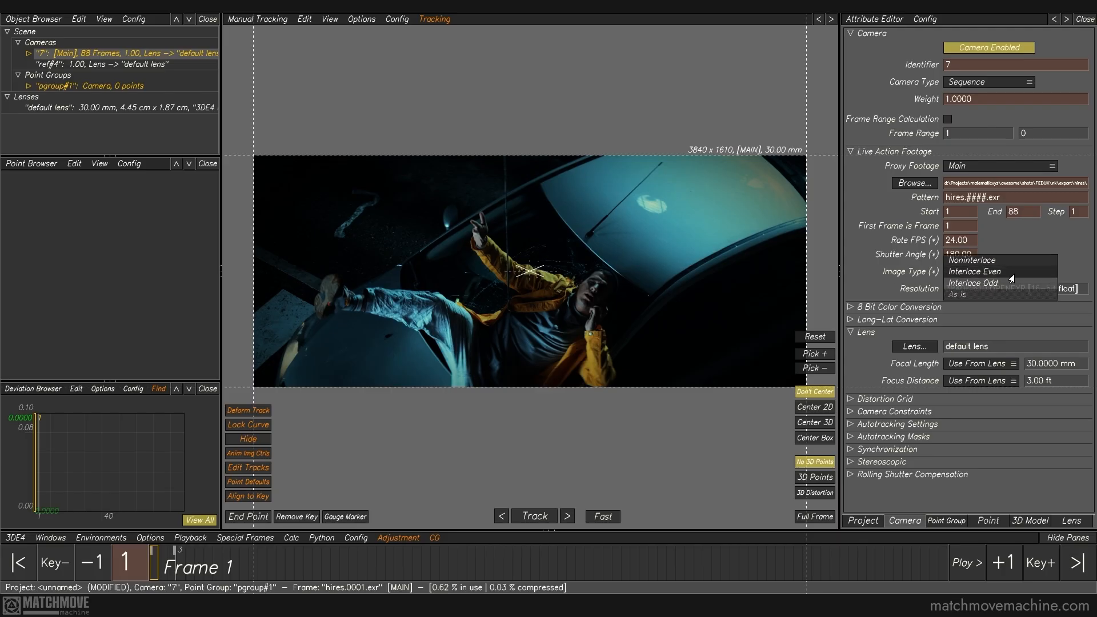
left_click(1014, 280)
left_click(1017, 275)
left_click(989, 251)
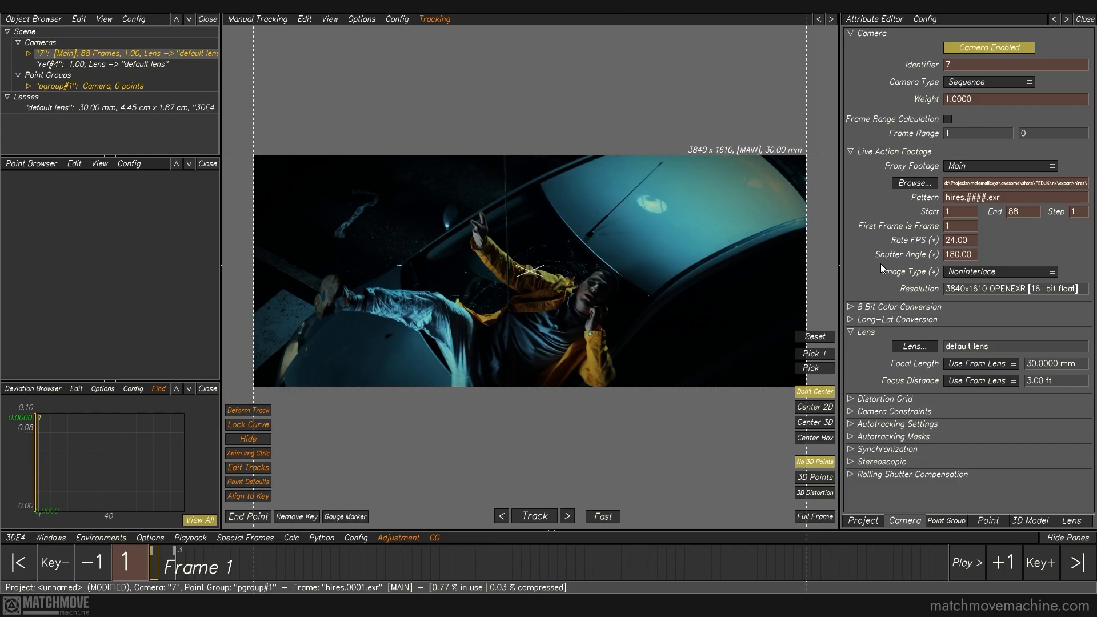
Show the 8 Bit Color Conversion settings and compare them between the Alternate #1 and Main footage.
left_click(851, 307)
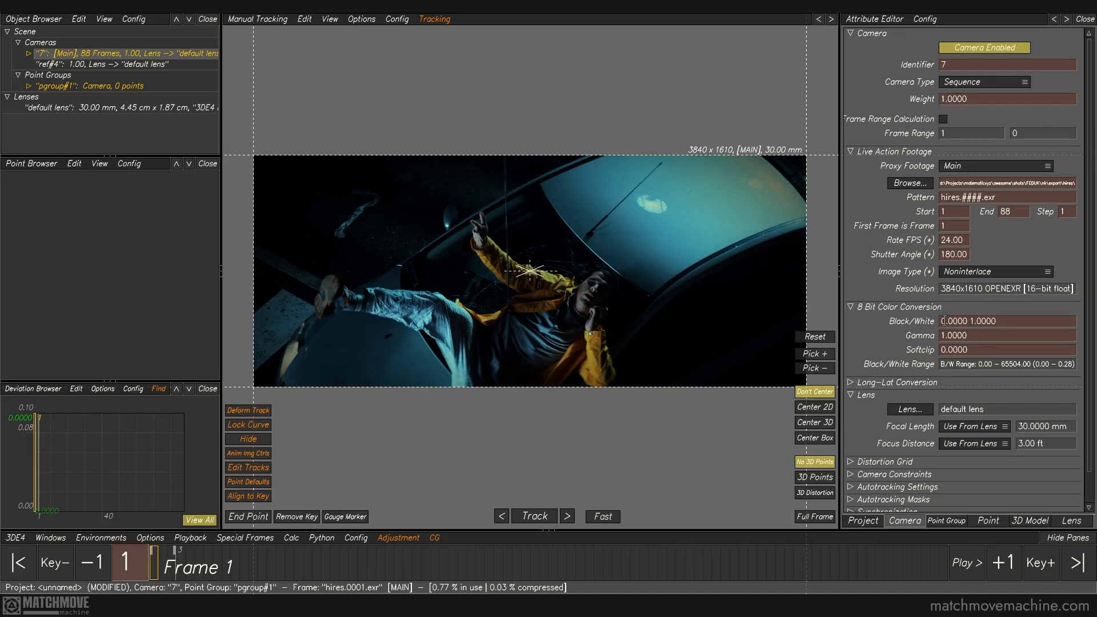
left_click_drag(981, 167, 970, 178)
left_click(966, 165)
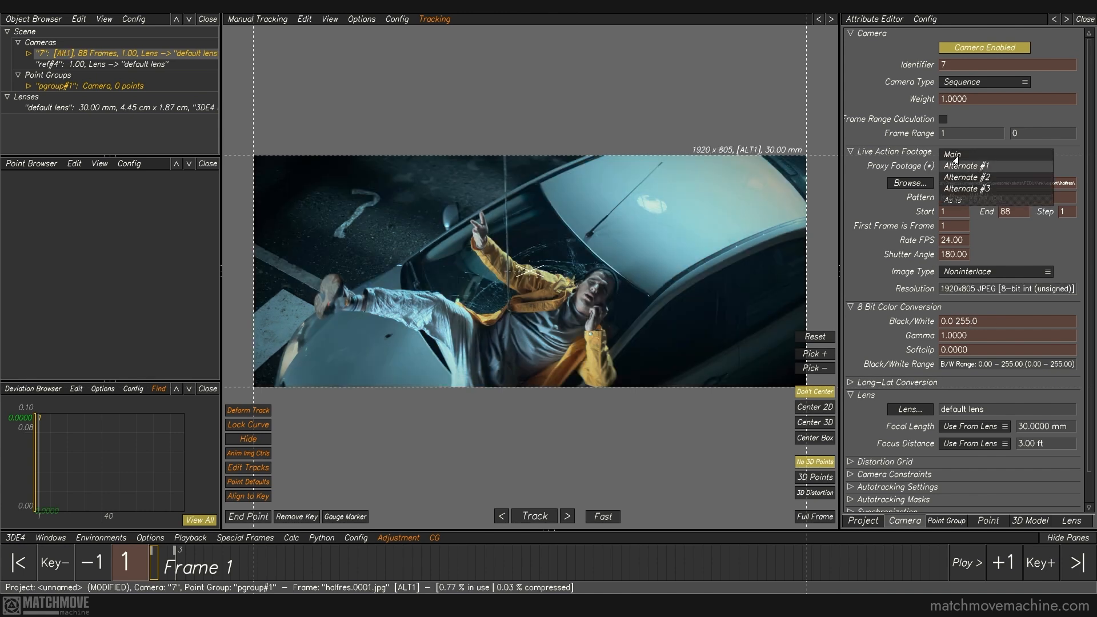
left_click(953, 155)
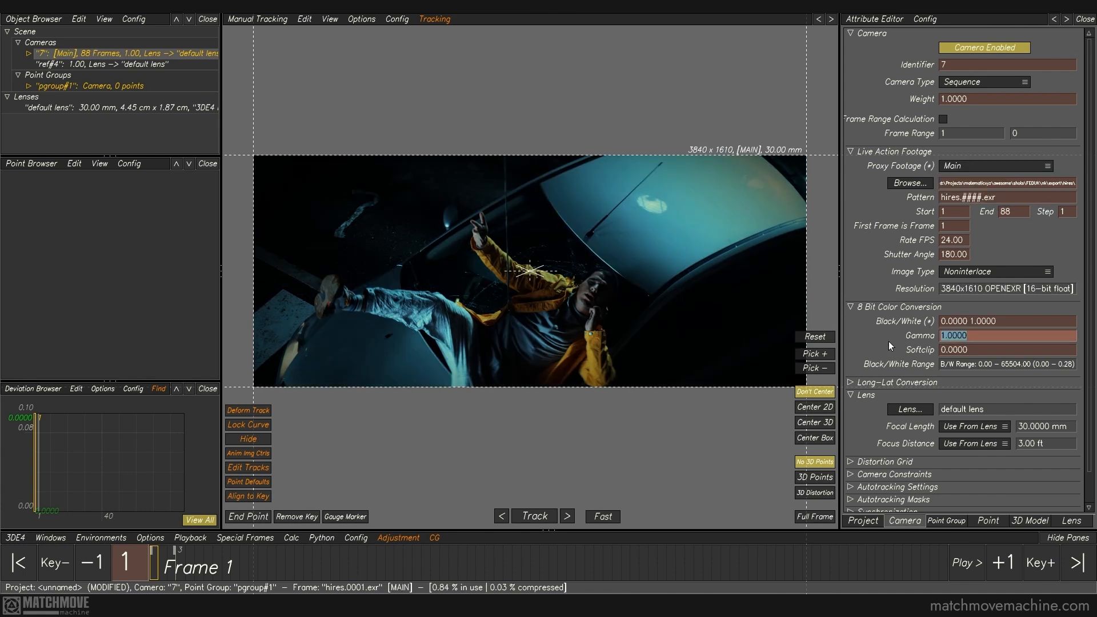
Set the Main footage's 8-bit conversion gamma to 2.5, and change it to 2.2.
type("2.")
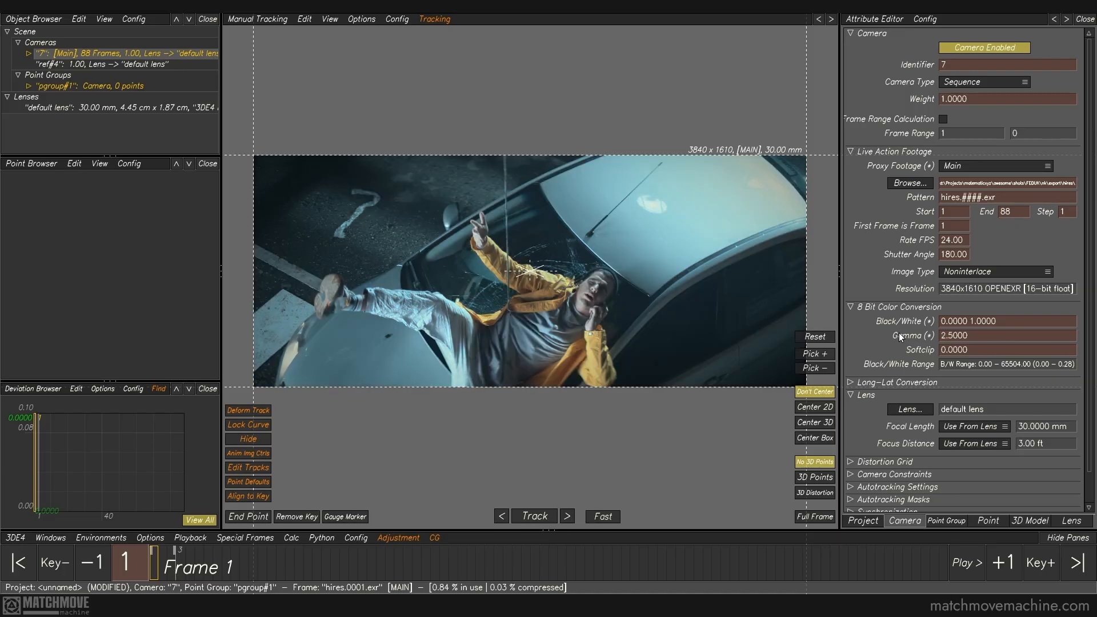
type("2")
key("Return")
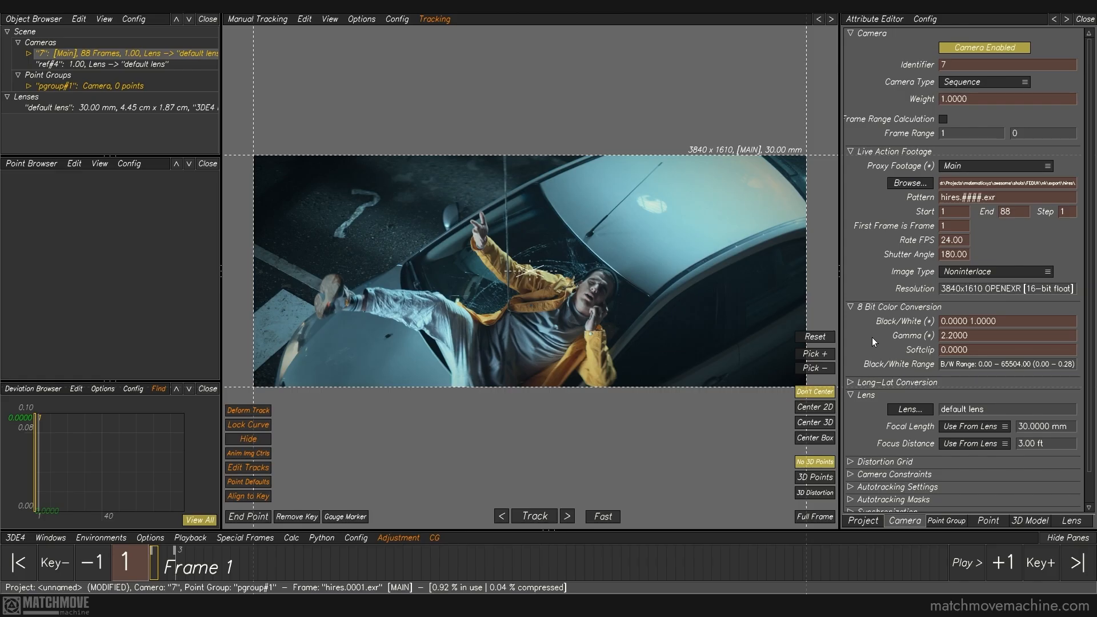
Expand the camera's Long-Lat Conversion settings to view them, and collapse them again.
scroll(873, 341, "down", 2)
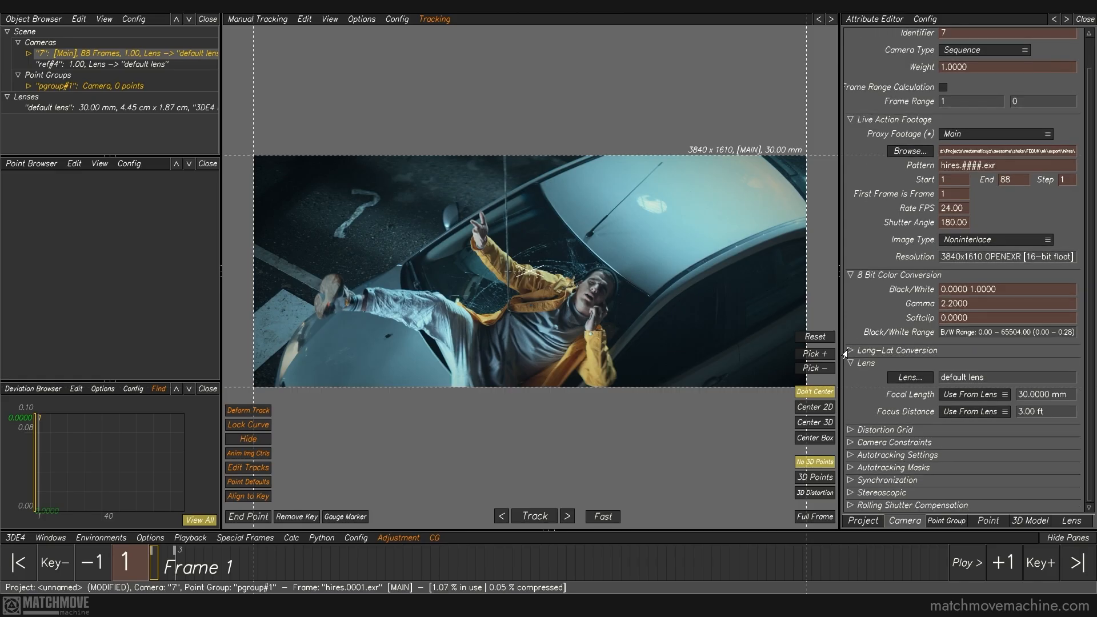
left_click(848, 351)
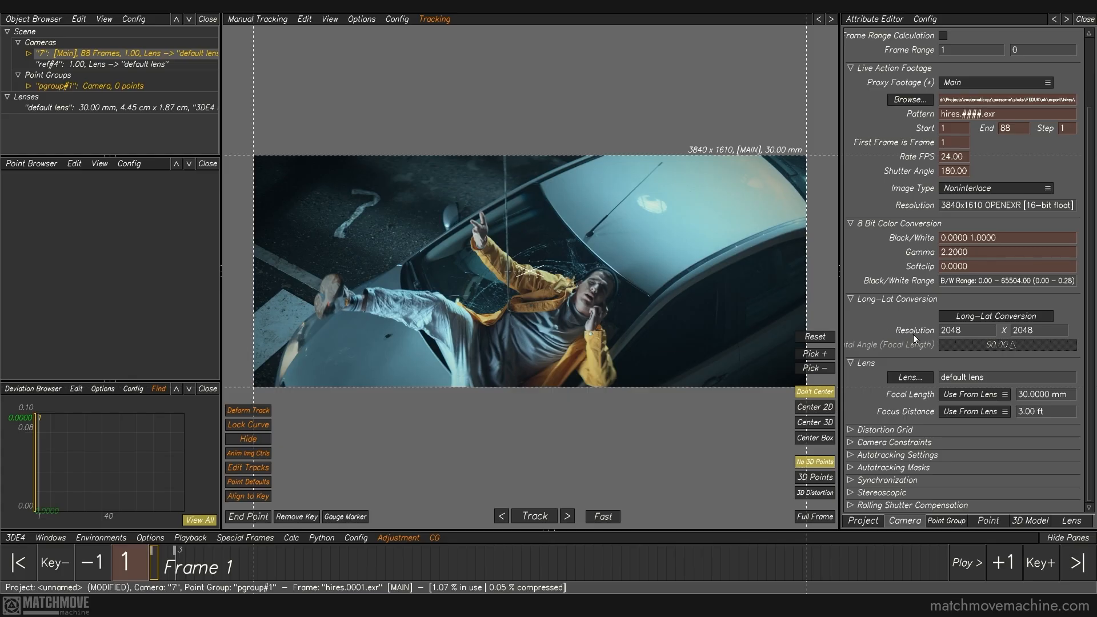
left_click(848, 300)
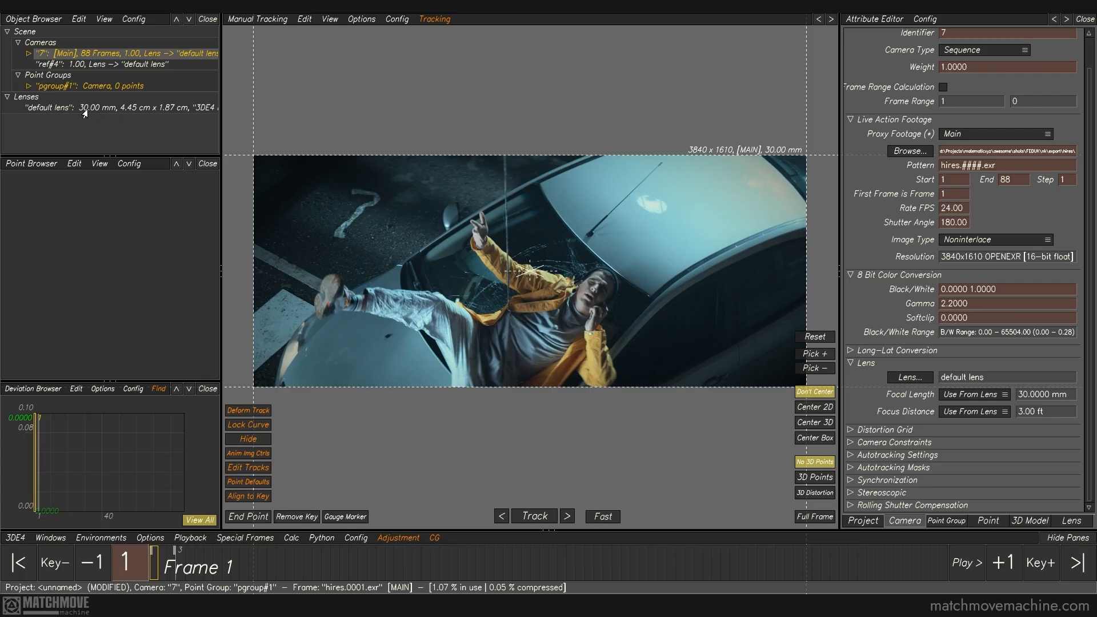
Assign the default lens to the camera and show that lens's attributes.
left_click(922, 380)
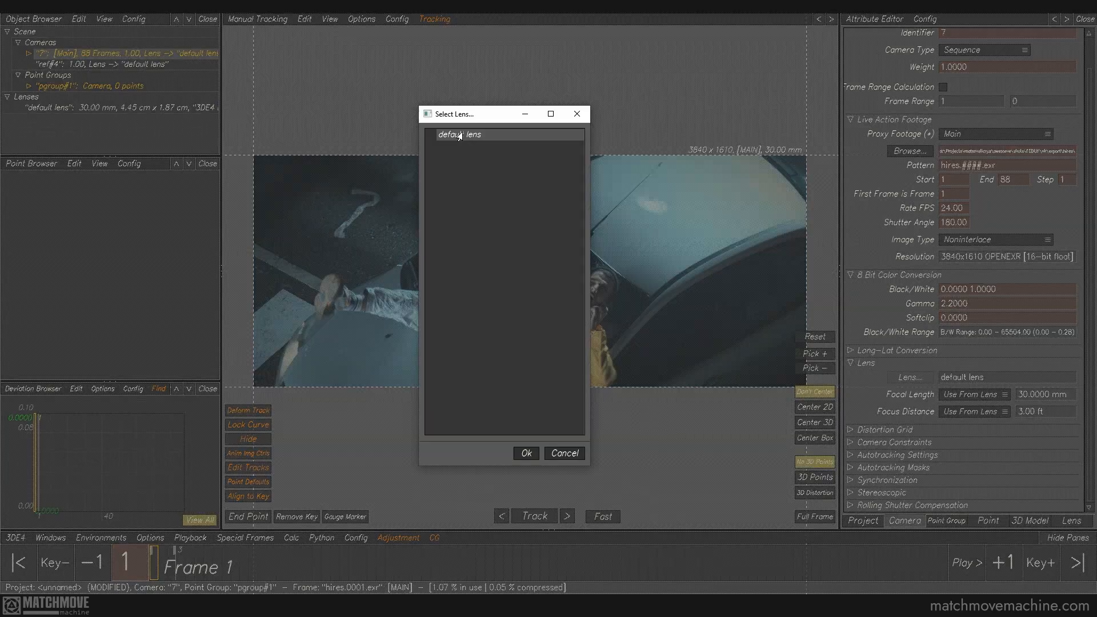
left_click(525, 452)
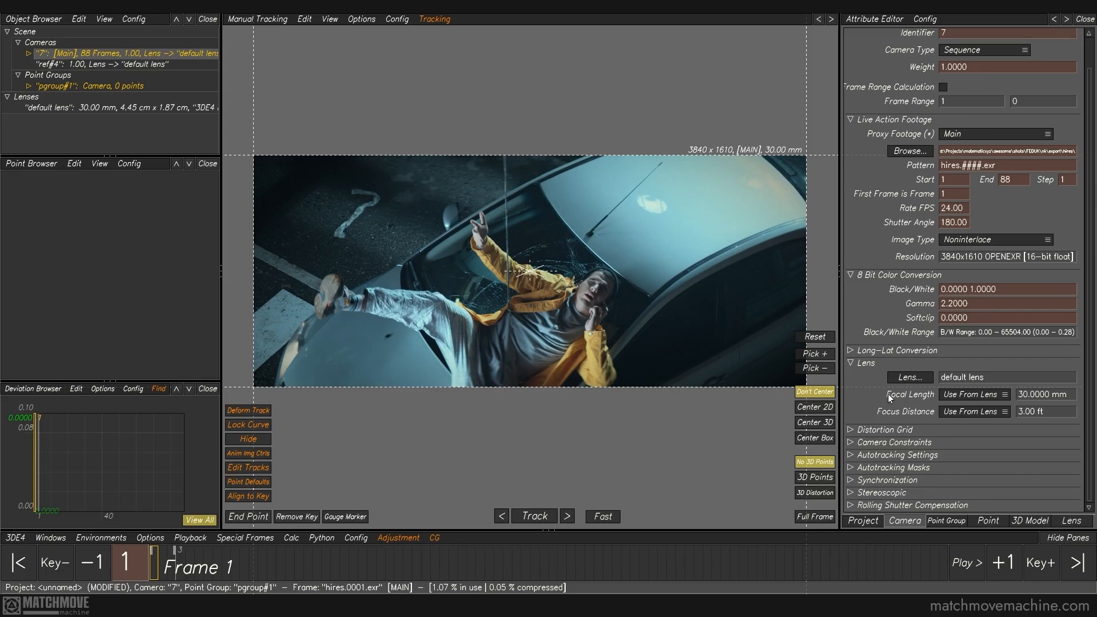
left_click(128, 109)
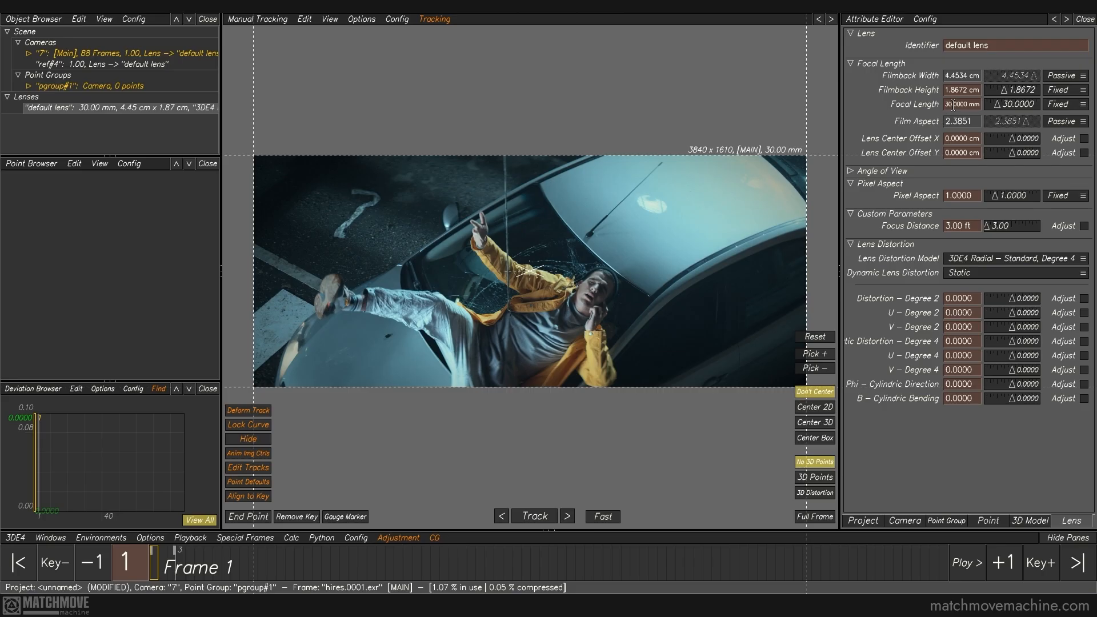
Set the sequence camera's focal length mode to Static and its focal length to 50 mm.
left_click(106, 54)
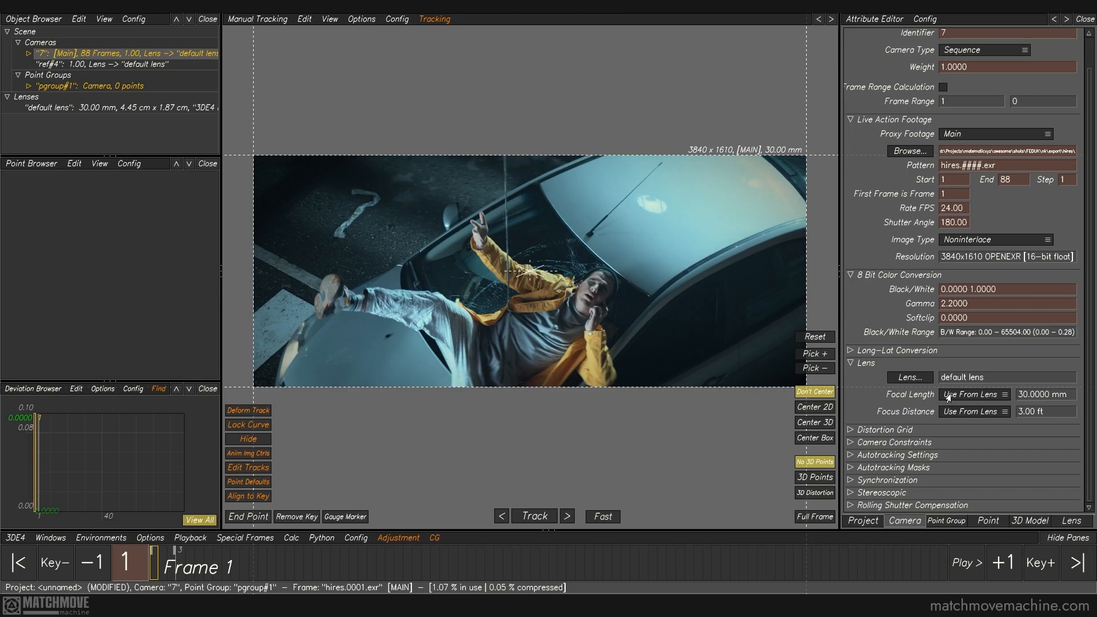
left_click(949, 398)
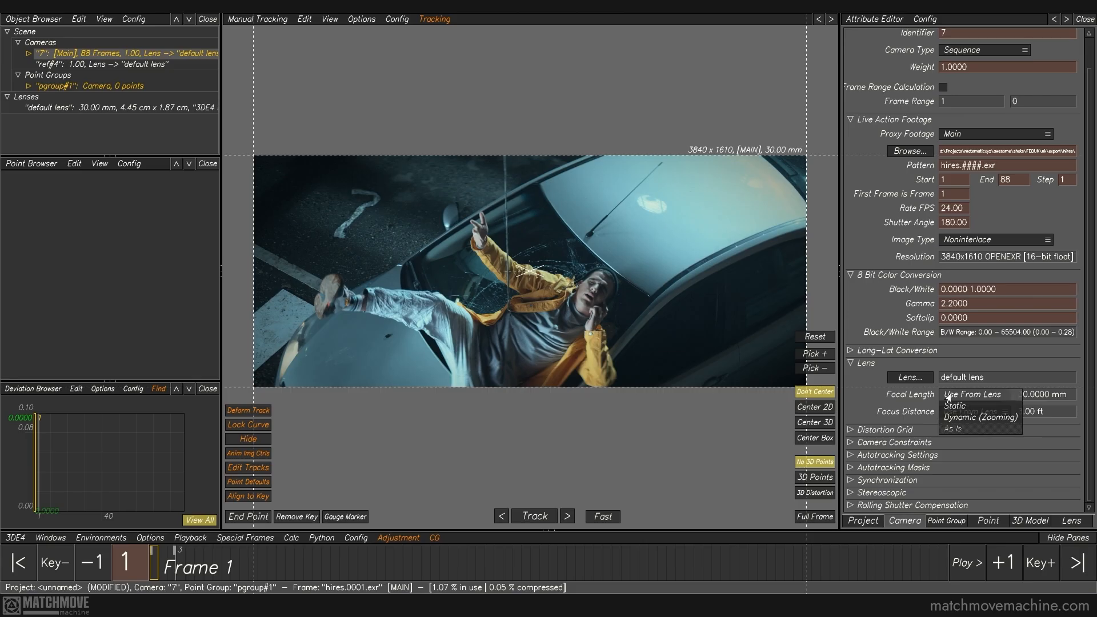
left_click(979, 408)
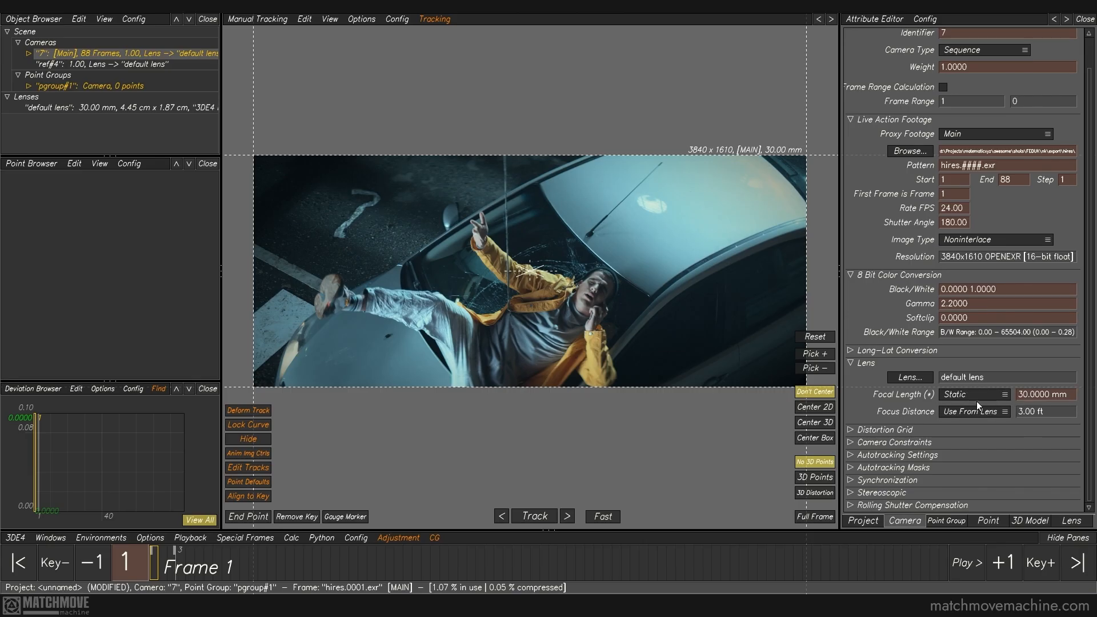
left_click_drag(1068, 393, 938, 383)
type("50")
key("Return")
left_click(910, 377)
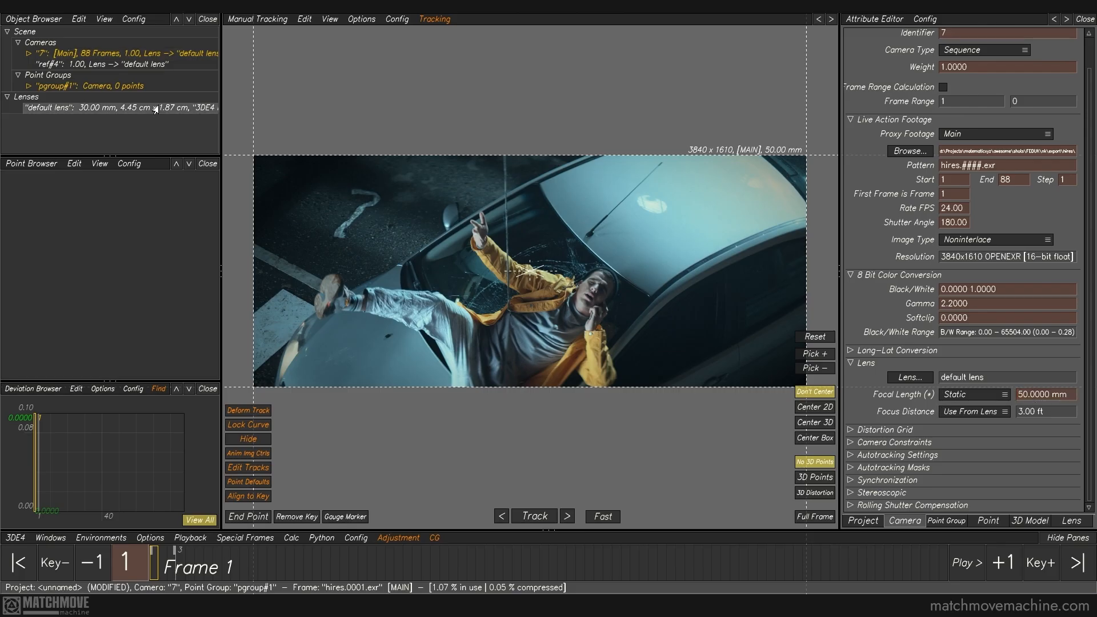
left_click(173, 54)
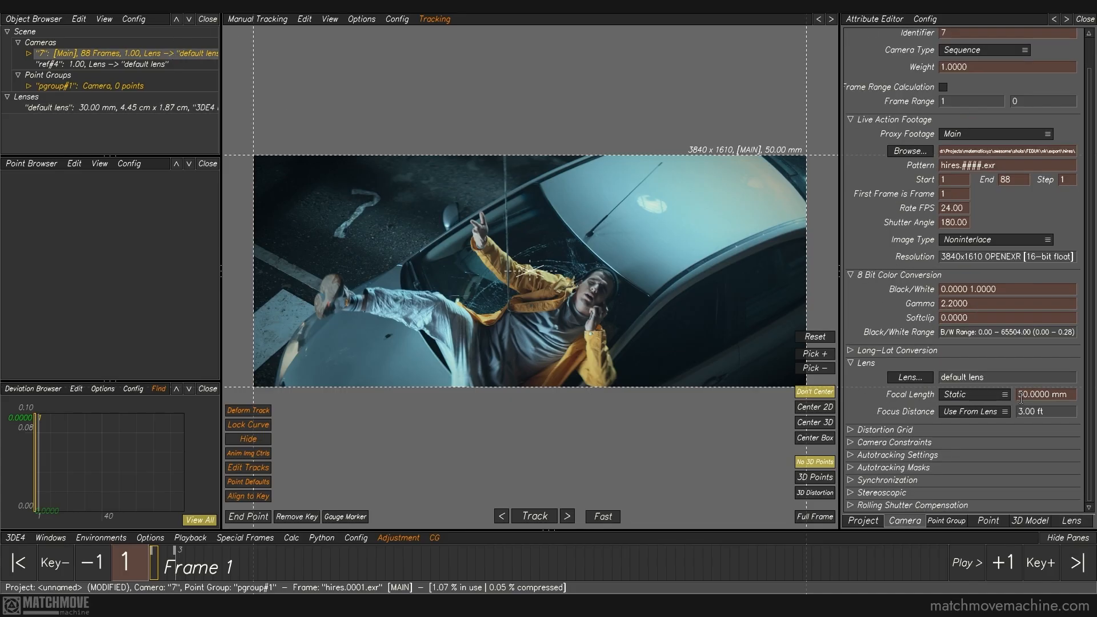
Switch the sequence camera's focal length mode to Dynamic (Zooming), and return it to Use From Lens.
left_click(975, 399)
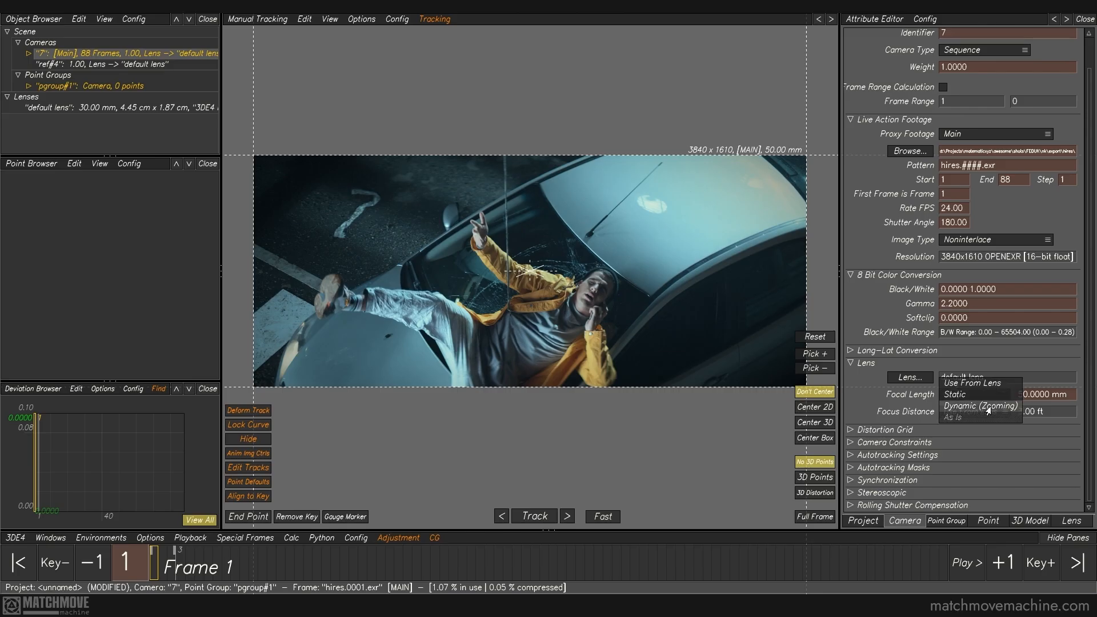
left_click(987, 409)
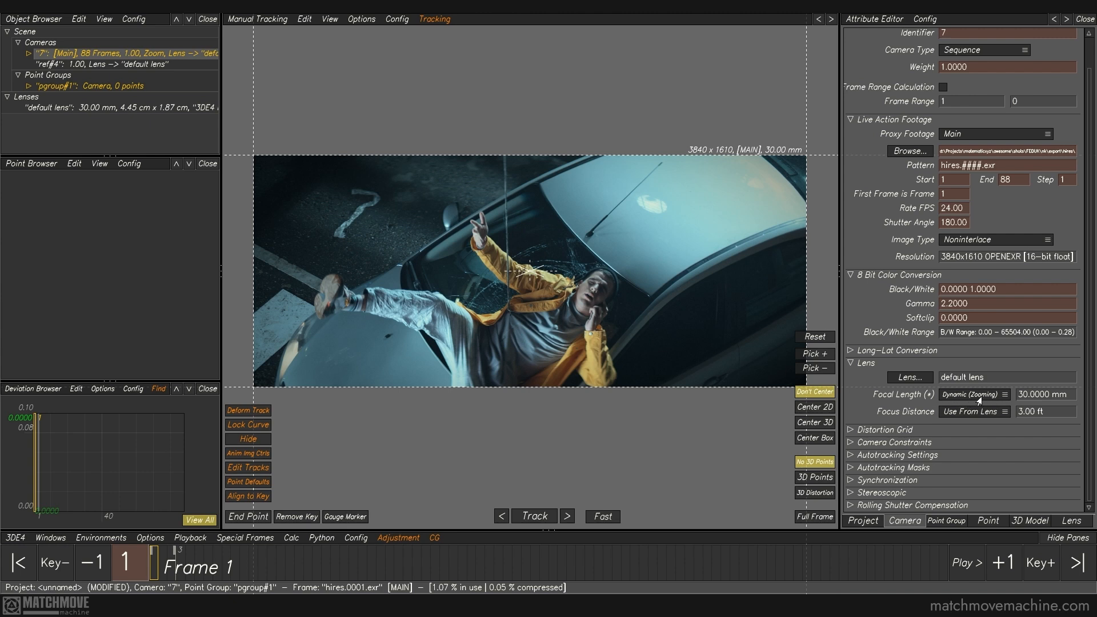
left_click(962, 400)
left_click(971, 371)
Switch the camera's focus distance mode to Static, then Dynamic, and return it to Use From Lens.
left_click(976, 412)
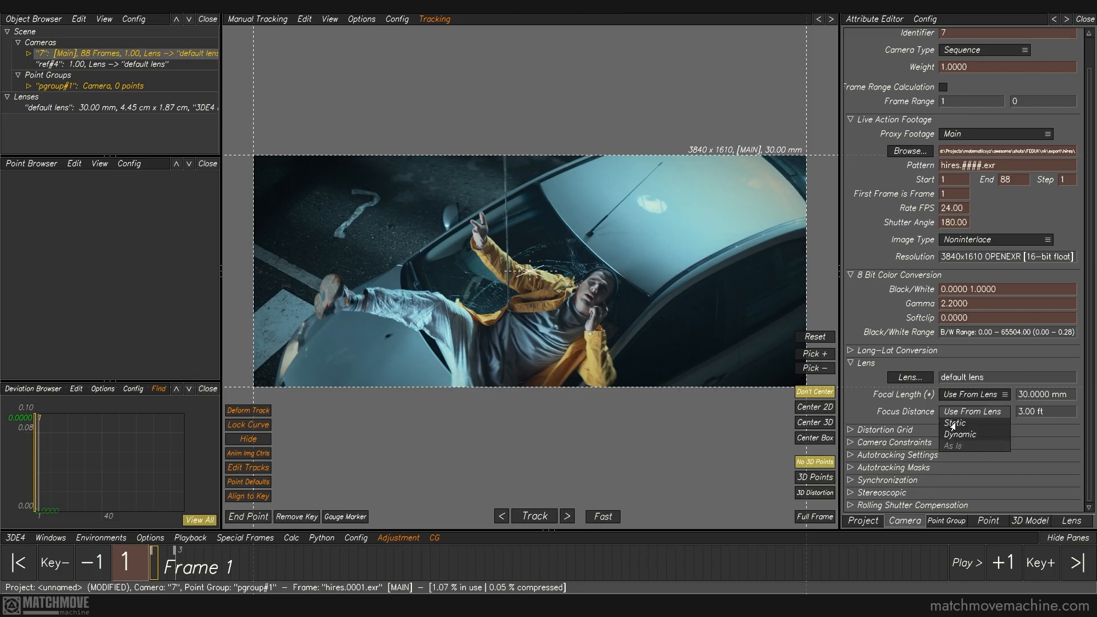
left_click(955, 423)
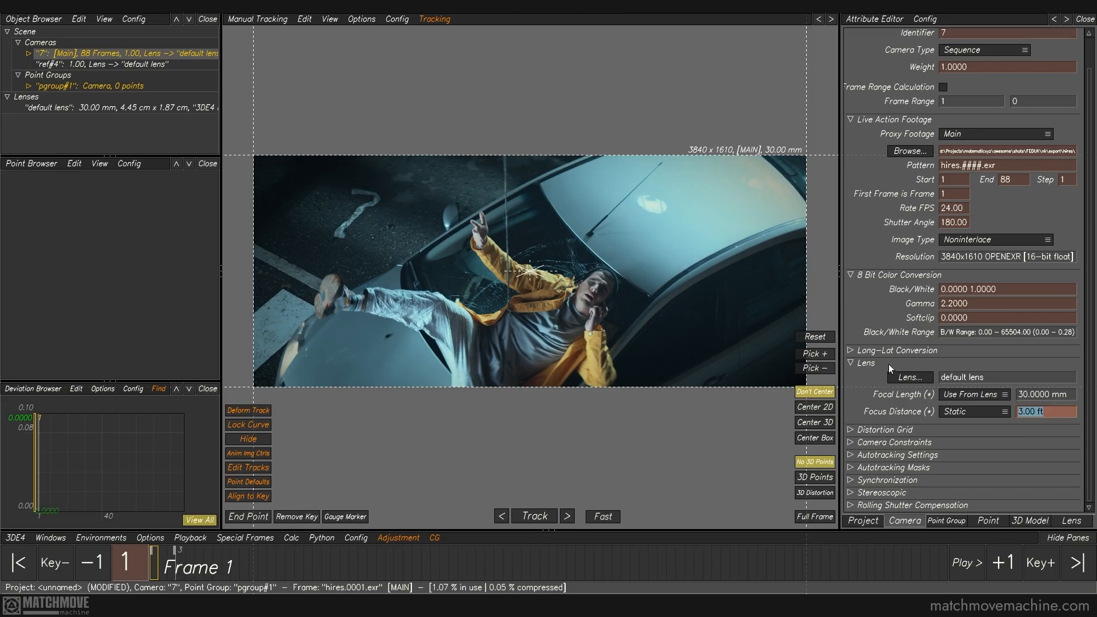
left_click(972, 394)
left_click(962, 426)
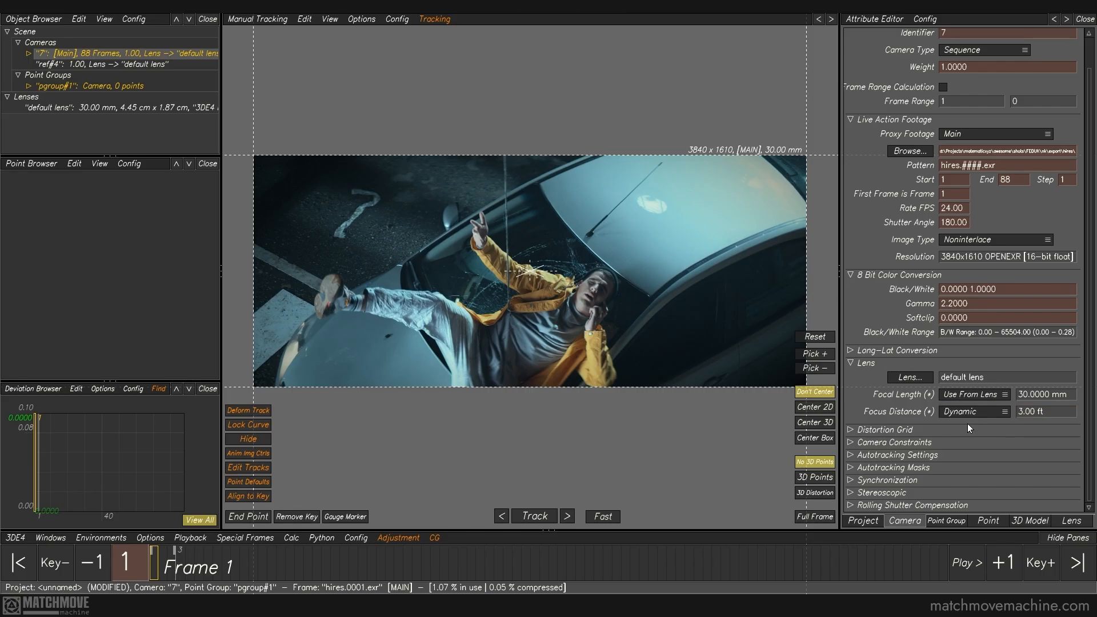
left_click(972, 412)
left_click(981, 386)
Show the reference frame camera's Distortion Grid settings with the matrix snapping modes, and expand its Camera Constraints.
key("Down")
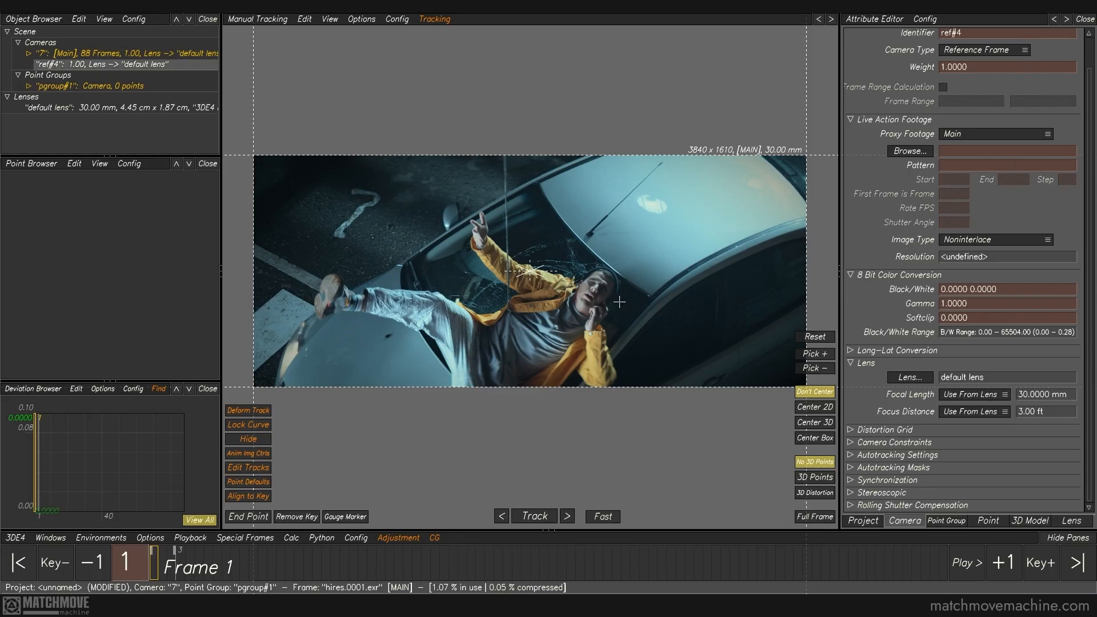
left_click(850, 430)
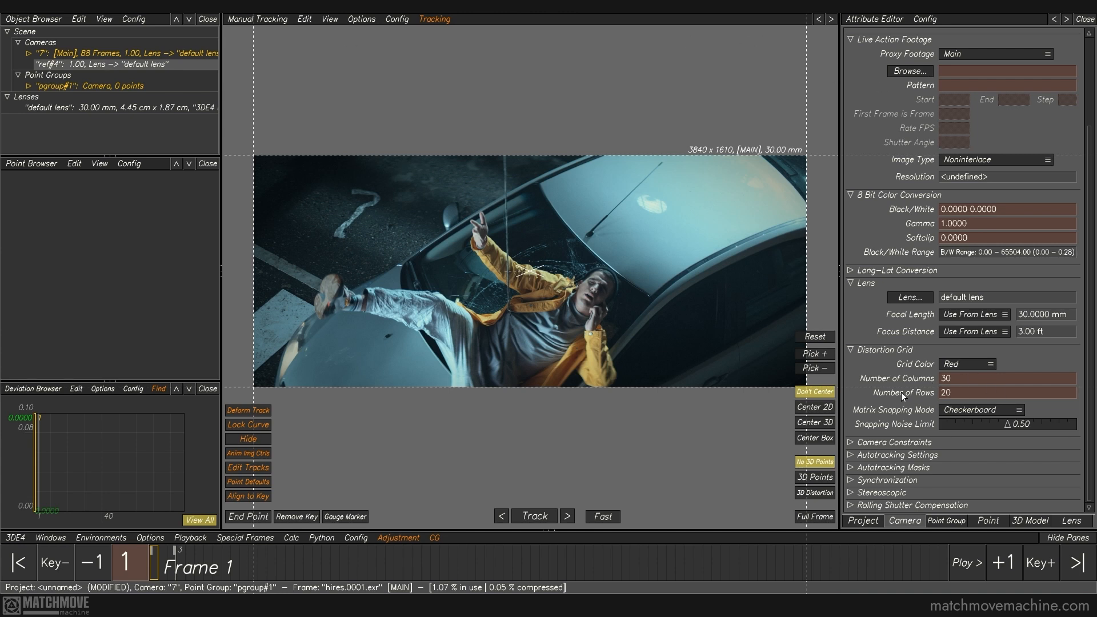
left_click(977, 411)
left_click(910, 413)
left_click(850, 442)
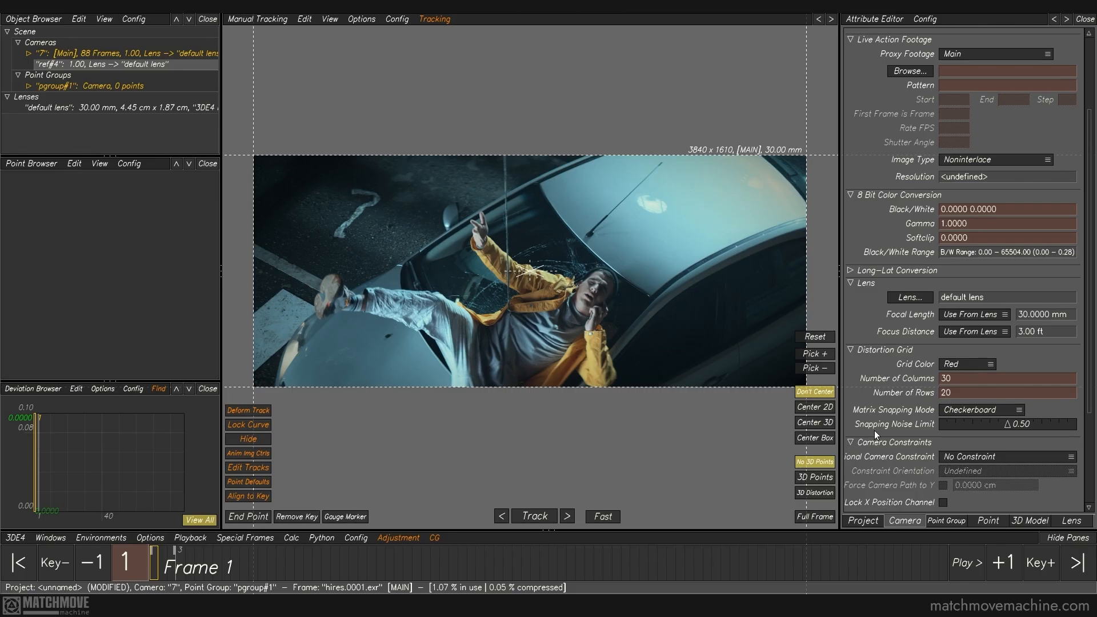
scroll(876, 420, "down", 3)
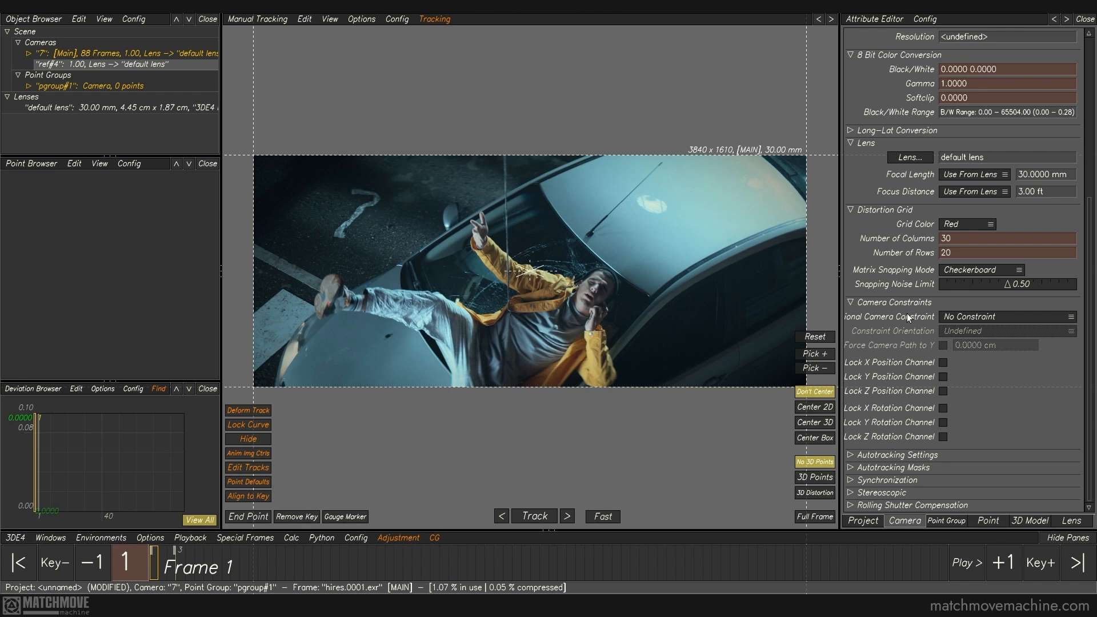
Set the positional camera constraint to Fixed Camera Position Constraint, and change it to Plane Movement Constraint.
left_click(973, 318)
left_click(972, 329)
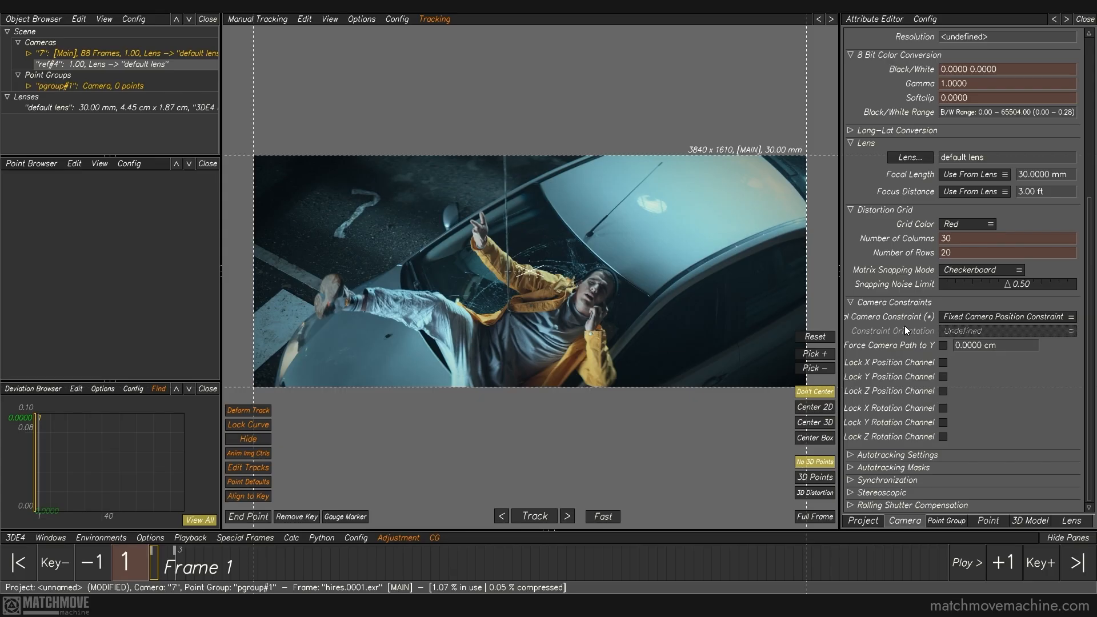
left_click(949, 318)
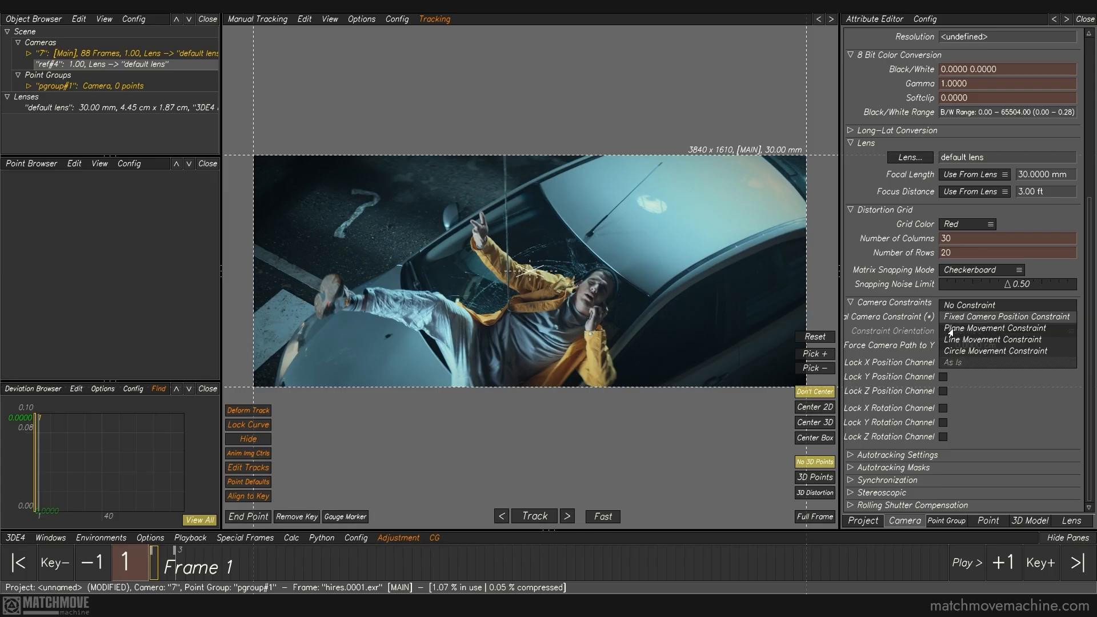
left_click(962, 330)
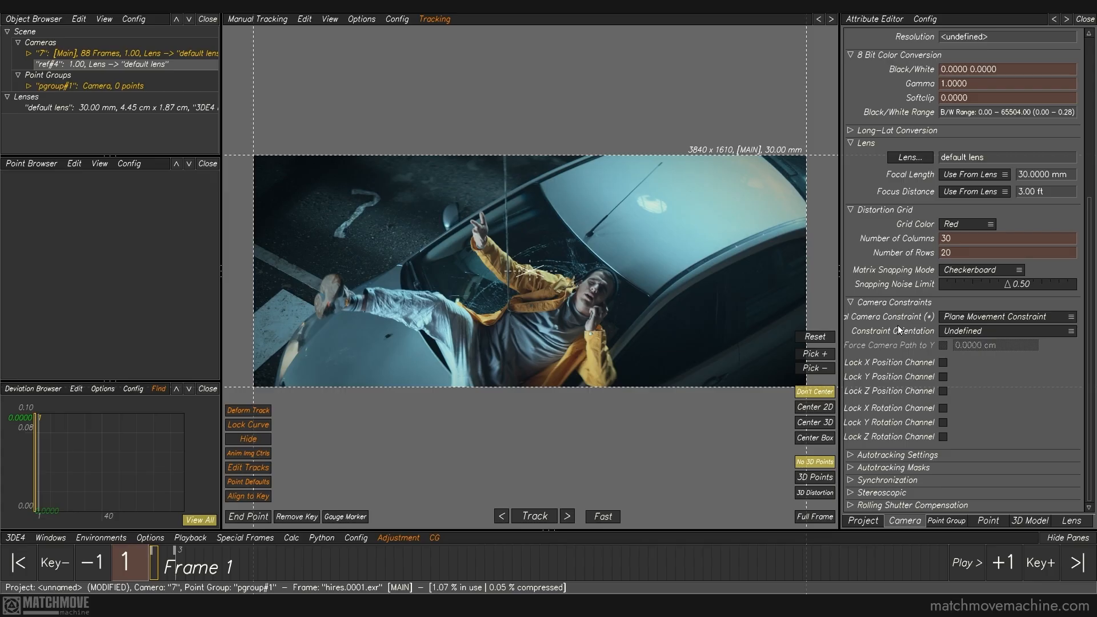
Set the plane constraint's orientation to Aligned to XZ Plane, and reset it to Undefined.
left_click(946, 331)
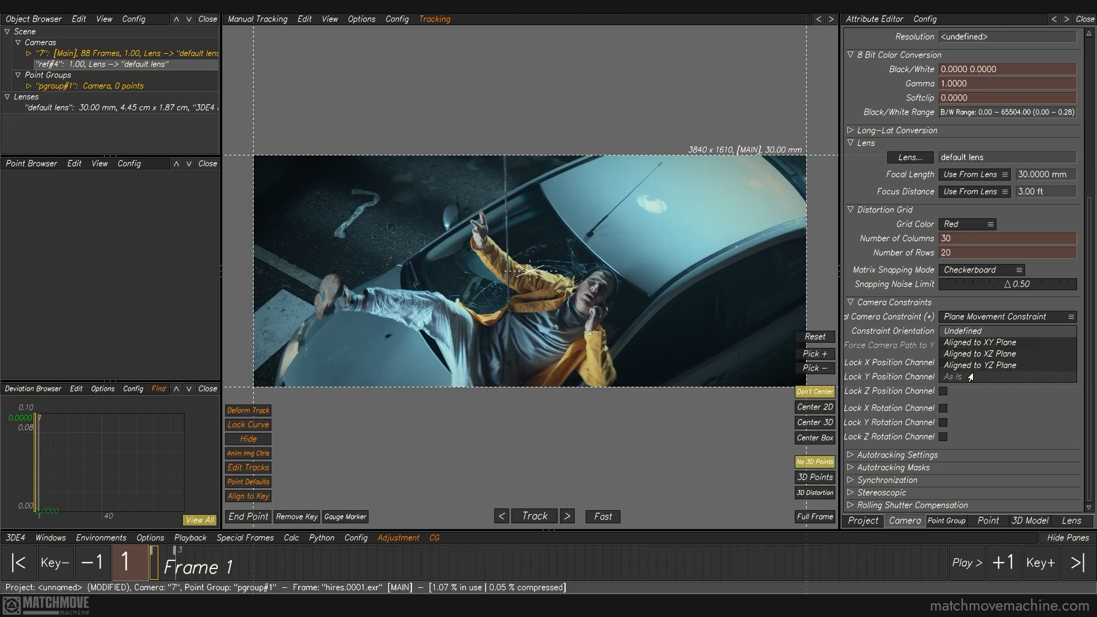
left_click(1008, 354)
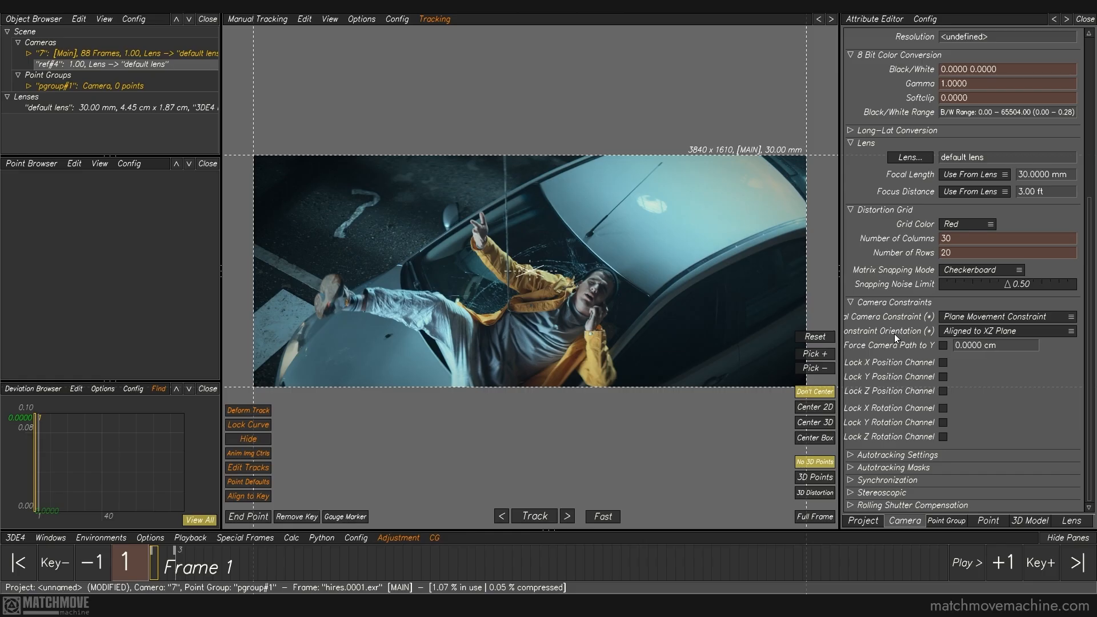
left_click(943, 335)
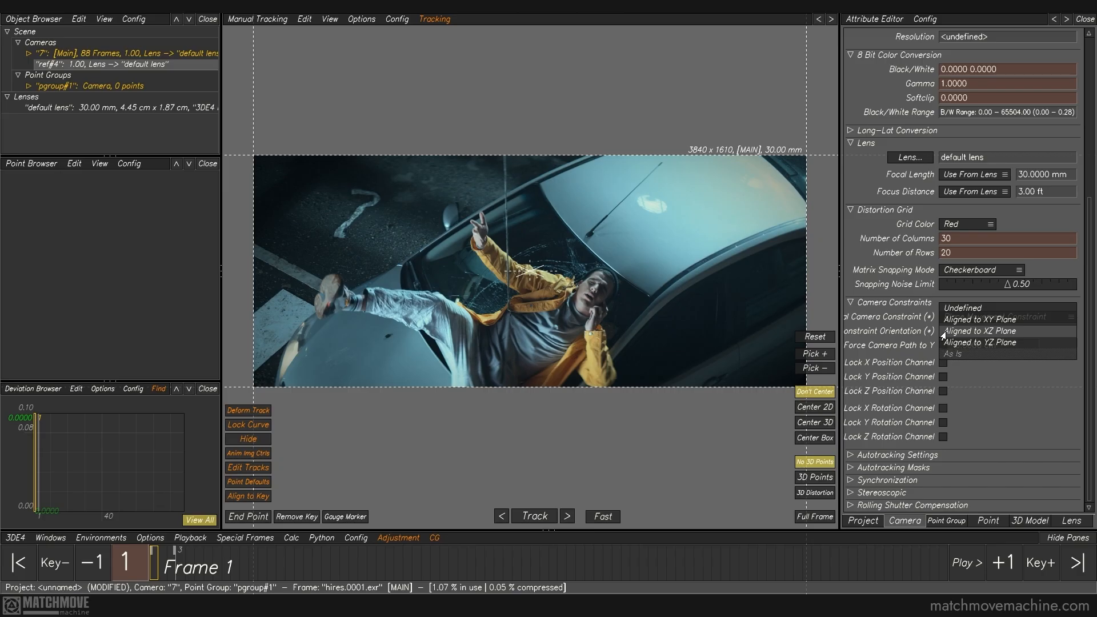
left_click(959, 308)
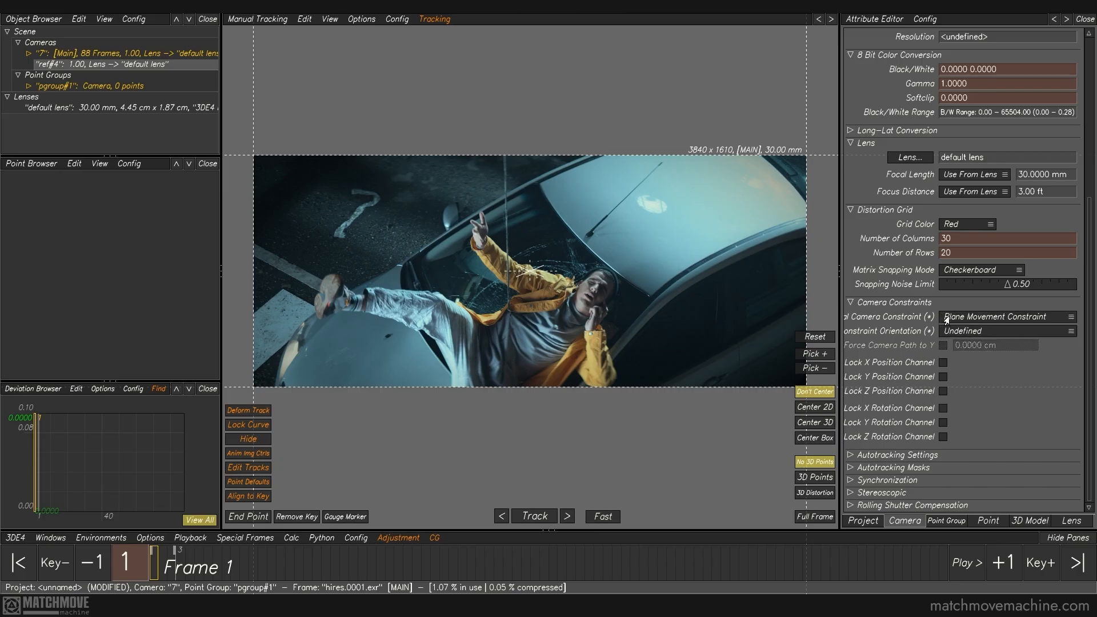
Change the positional camera constraint to Line Movement Constraint and view its orientation options, keeping Undefined.
left_click(946, 320)
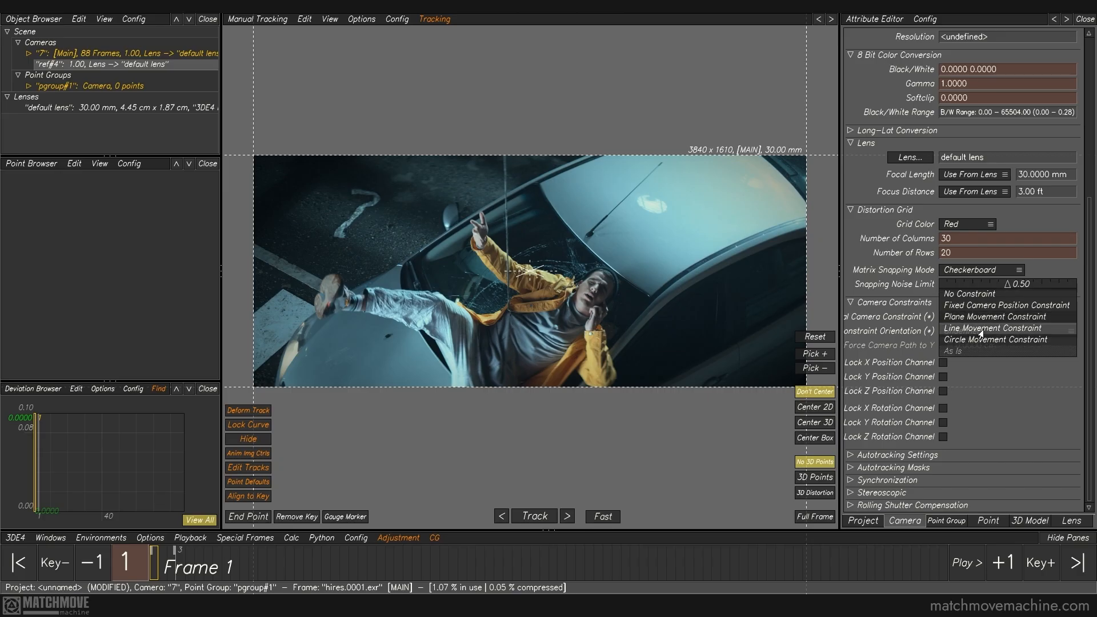
left_click(978, 334)
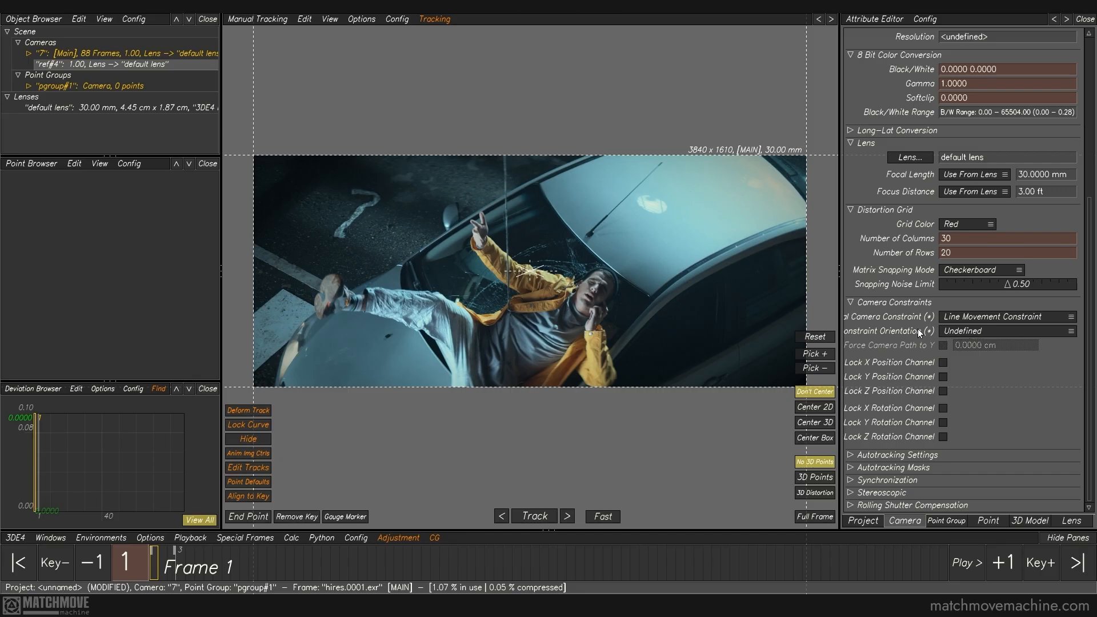
left_click(956, 334)
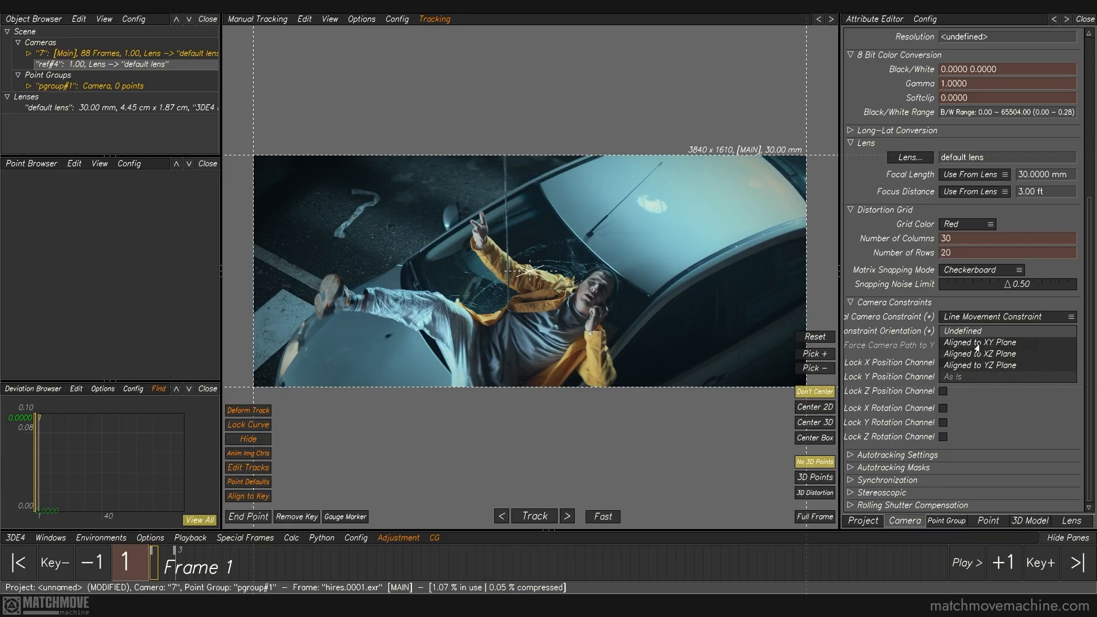
left_click(971, 334)
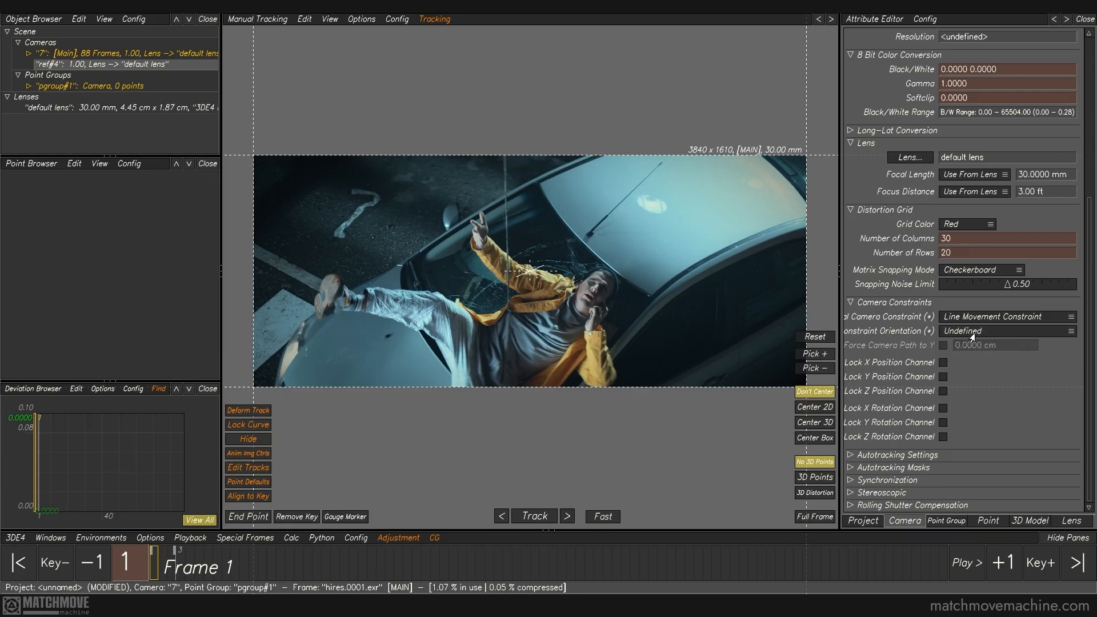
Change the positional camera constraint to Circle Movement Constraint and view its orientation options, keeping Undefined.
left_click(969, 319)
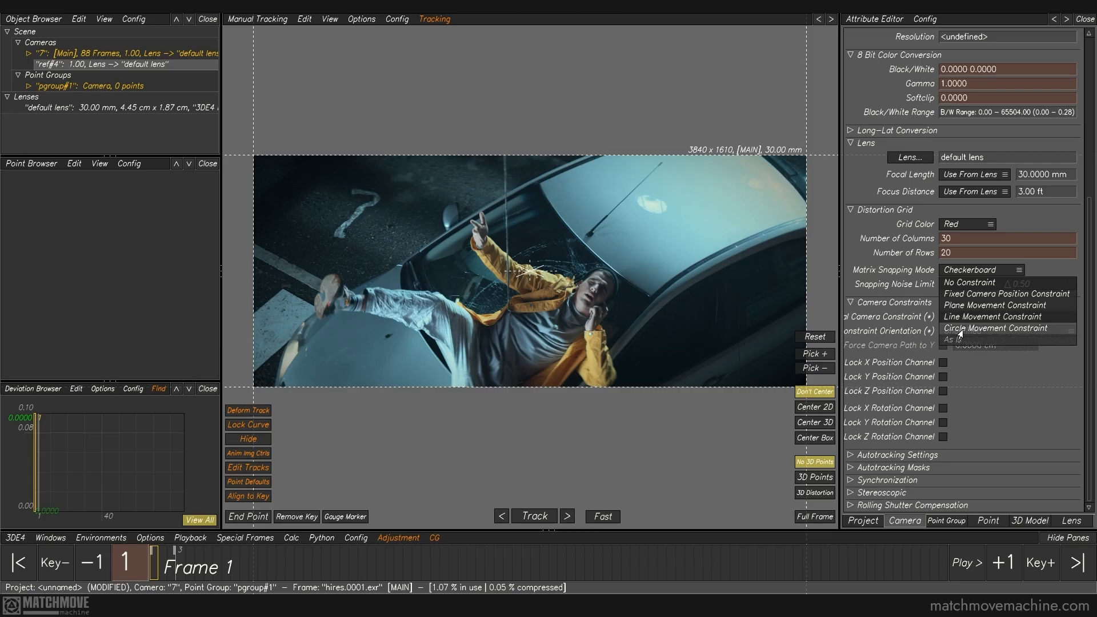
left_click(961, 329)
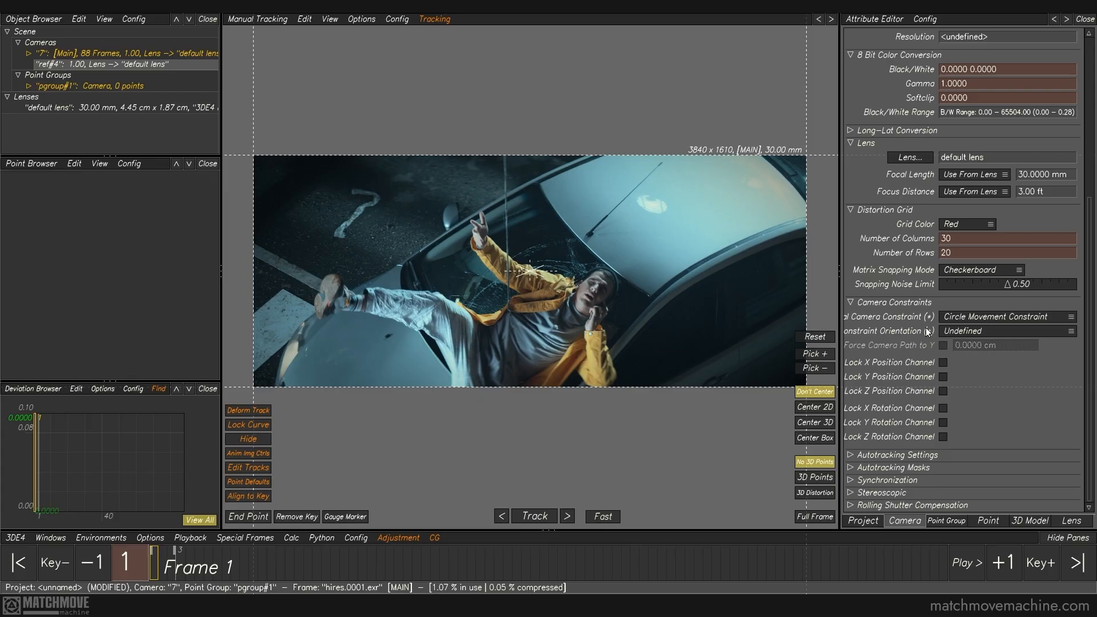
left_click(989, 333)
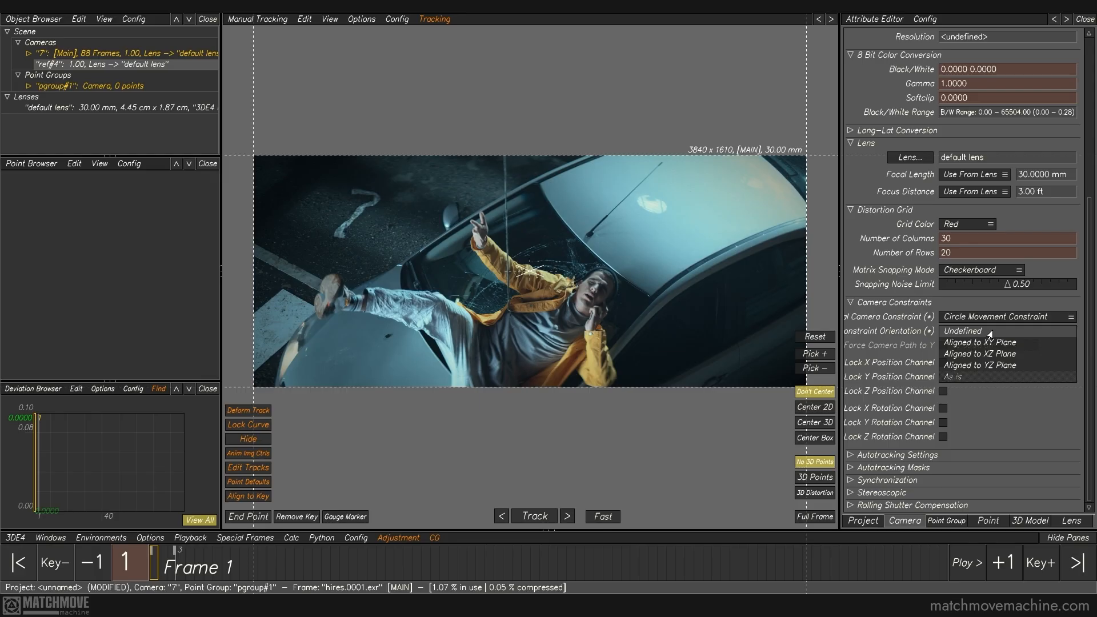
left_click(989, 334)
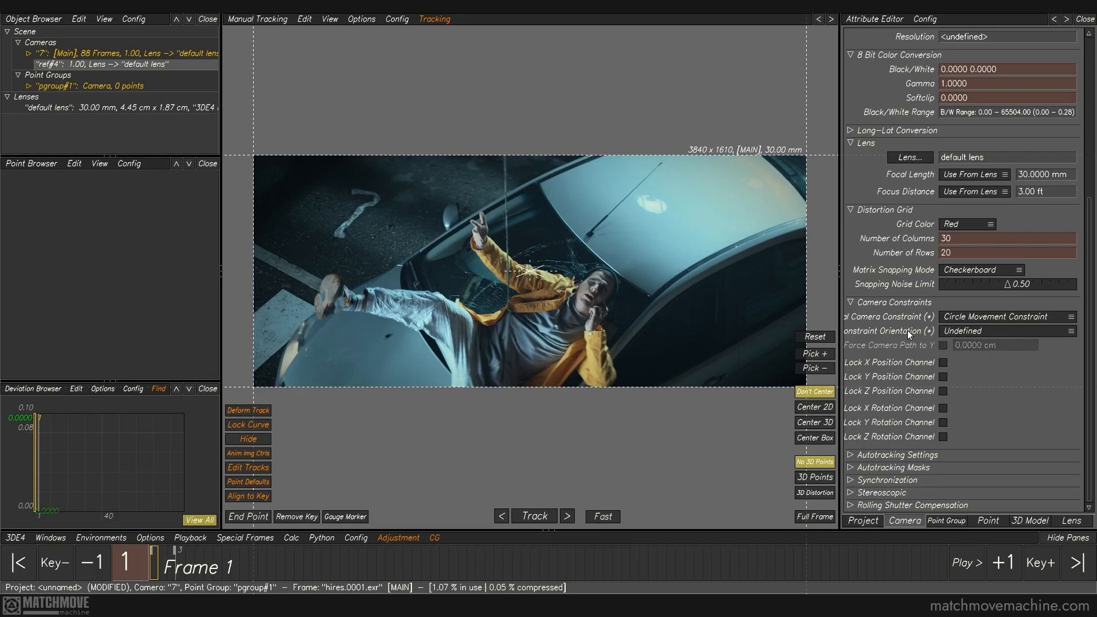
Change the positional constraint to Fixed Camera Position Constraint, and switch Force Camera Path to Y on and off again.
left_click(963, 319)
left_click(951, 285)
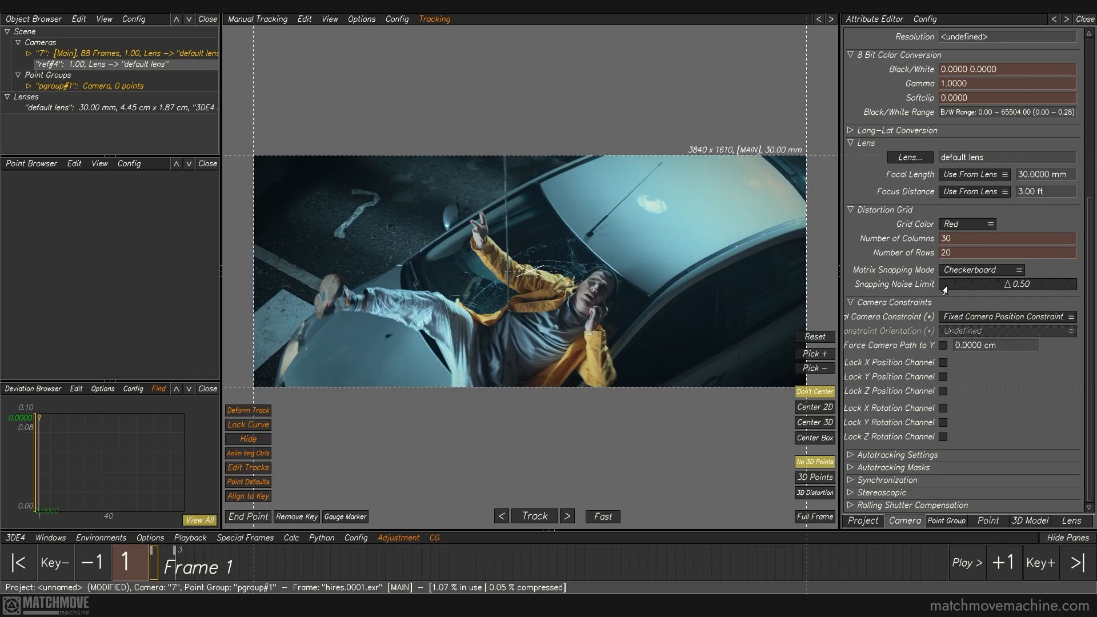
left_click(942, 346)
left_click(1004, 346)
left_click(940, 347)
Lock the camera's Y and Z position channels, and unlock both again.
left_click(943, 377)
left_click(943, 391)
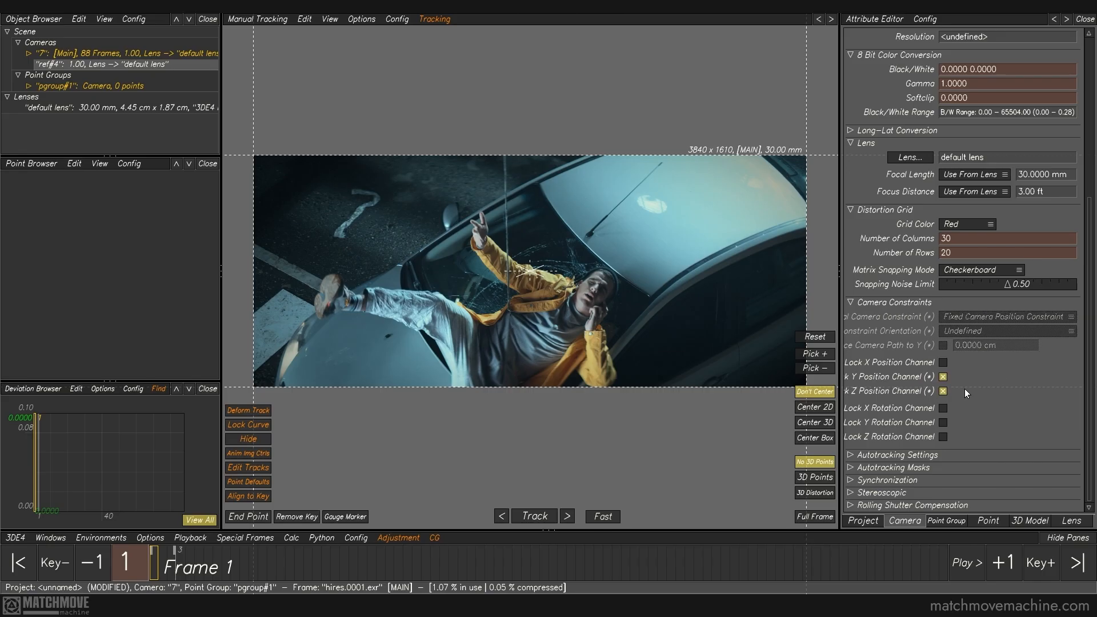
left_click(943, 392)
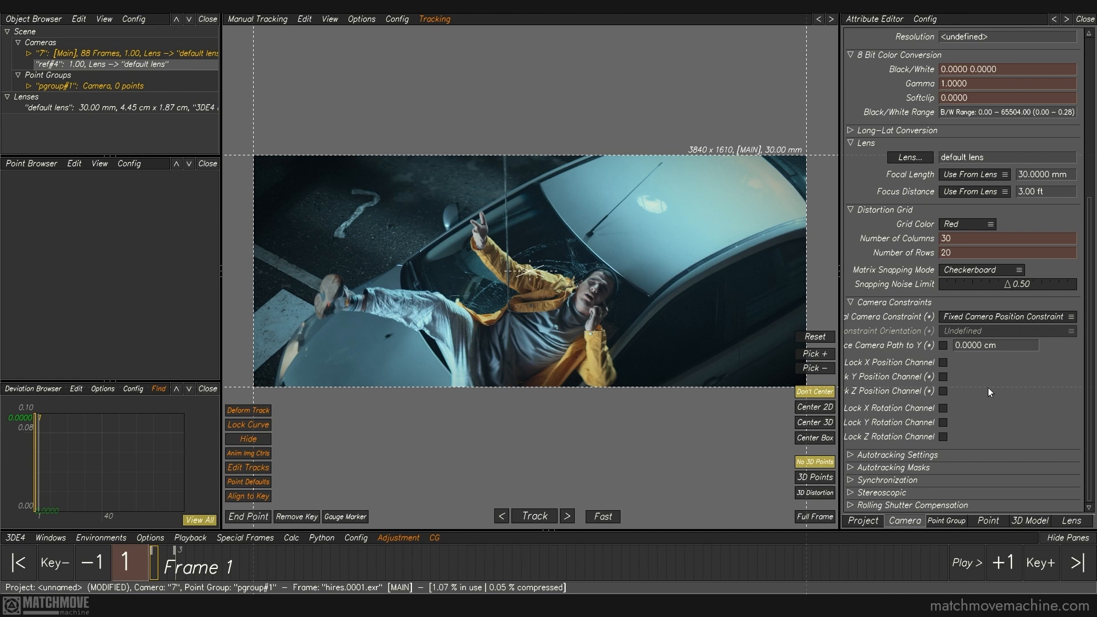
left_click(943, 392)
left_click(943, 377)
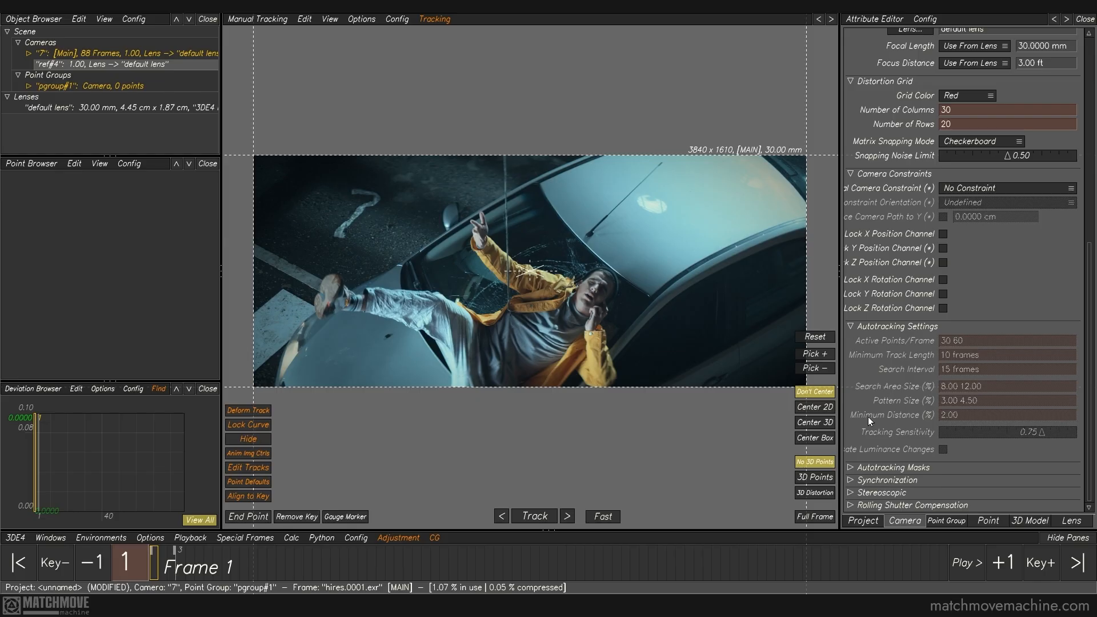
Set the sequence camera's synchronization to the Primary Synchronization Camera, and return it to Not Synchronized to Other Cameras.
left_click(908, 327)
left_click(869, 463)
scroll(869, 461, "down", 2)
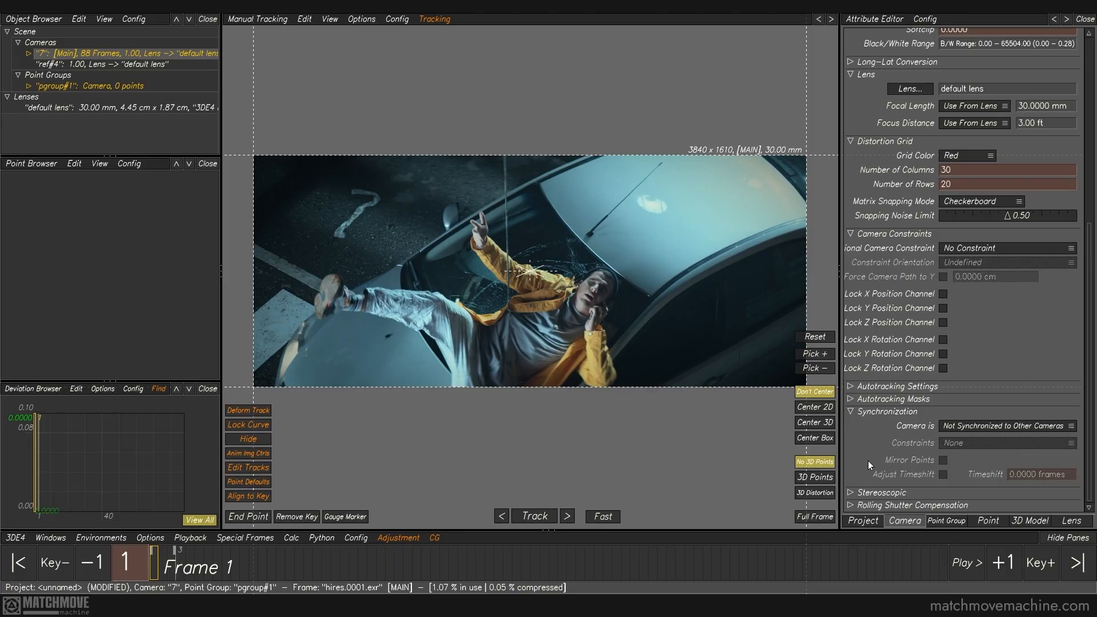
left_click(973, 428)
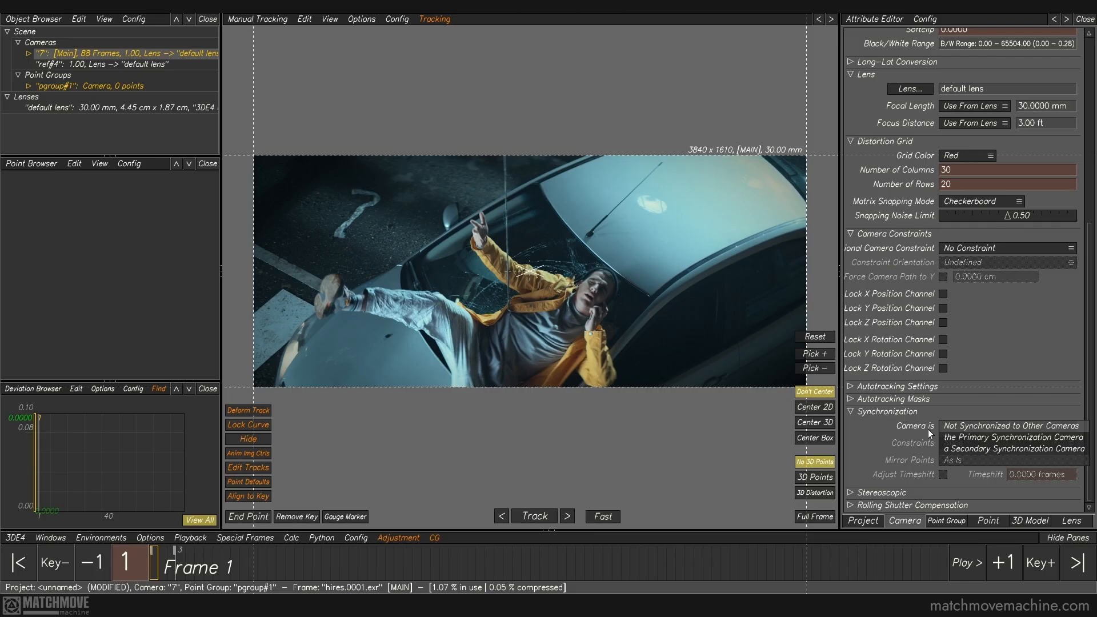
left_click(965, 439)
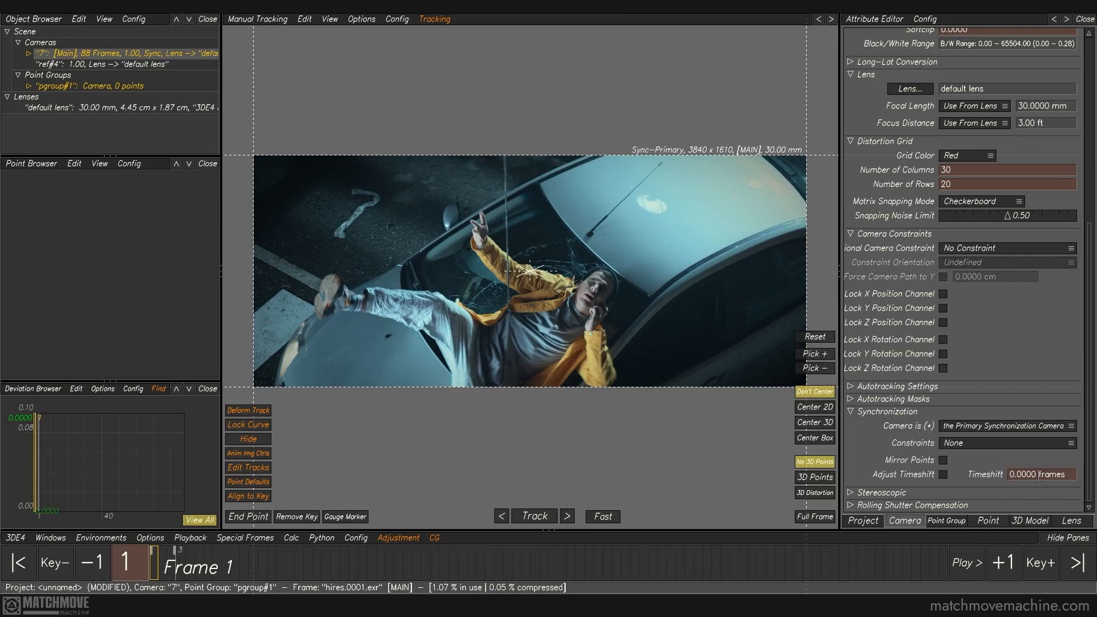
left_click(973, 426)
left_click(966, 414)
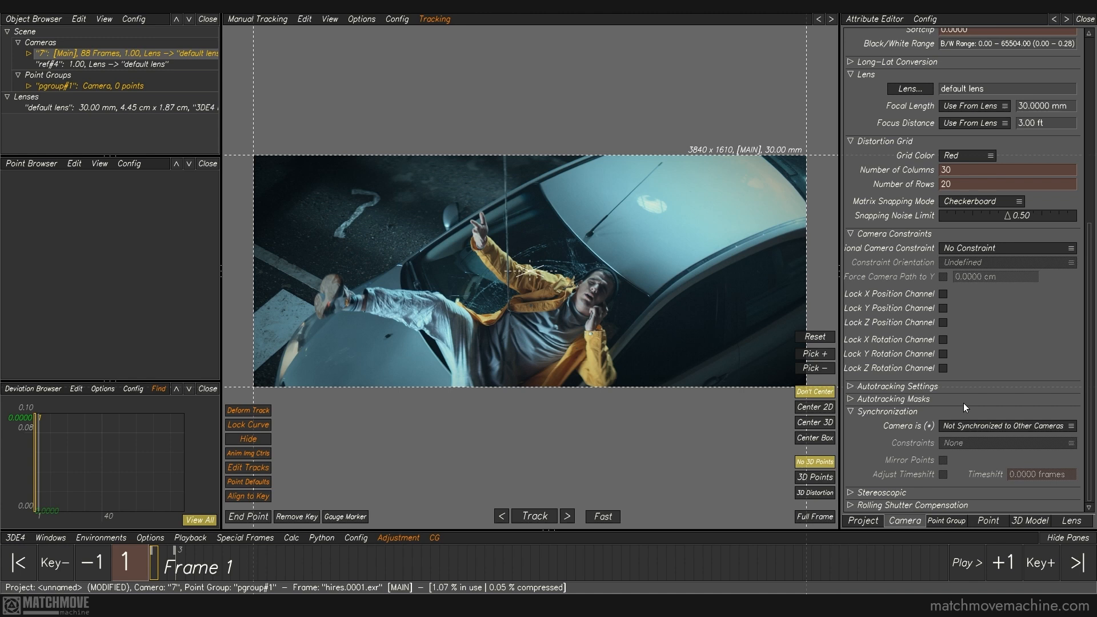
Examine the camera's stereoscopic settings, including rotation policy, orientation and interocular distance, and collapse them again.
left_click(871, 412)
left_click(868, 492)
scroll(898, 465, "down", 3)
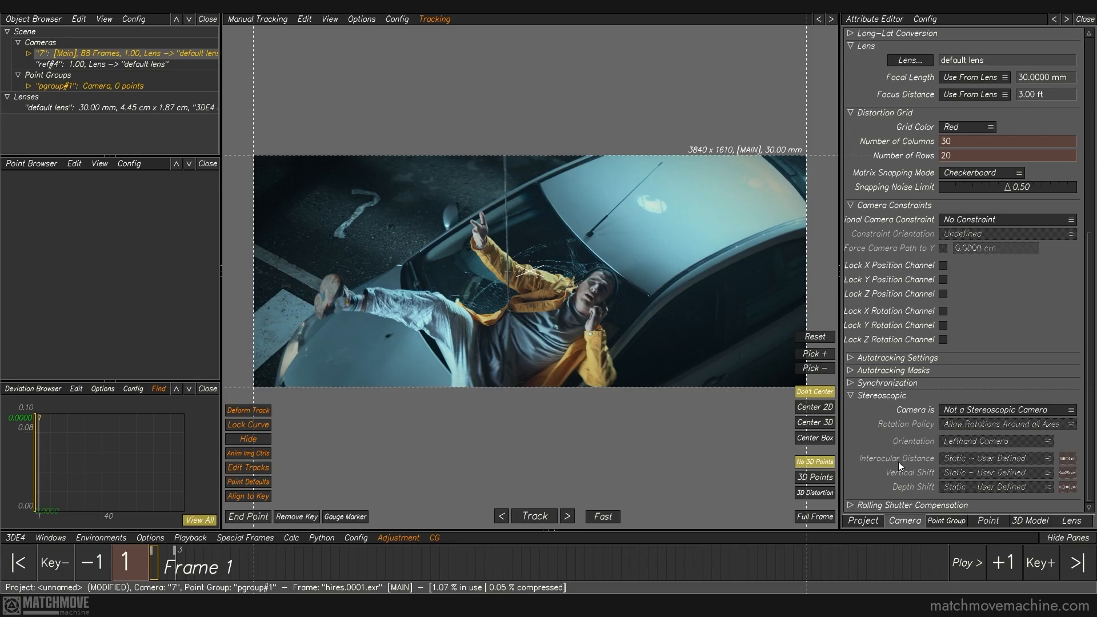
left_click(850, 395)
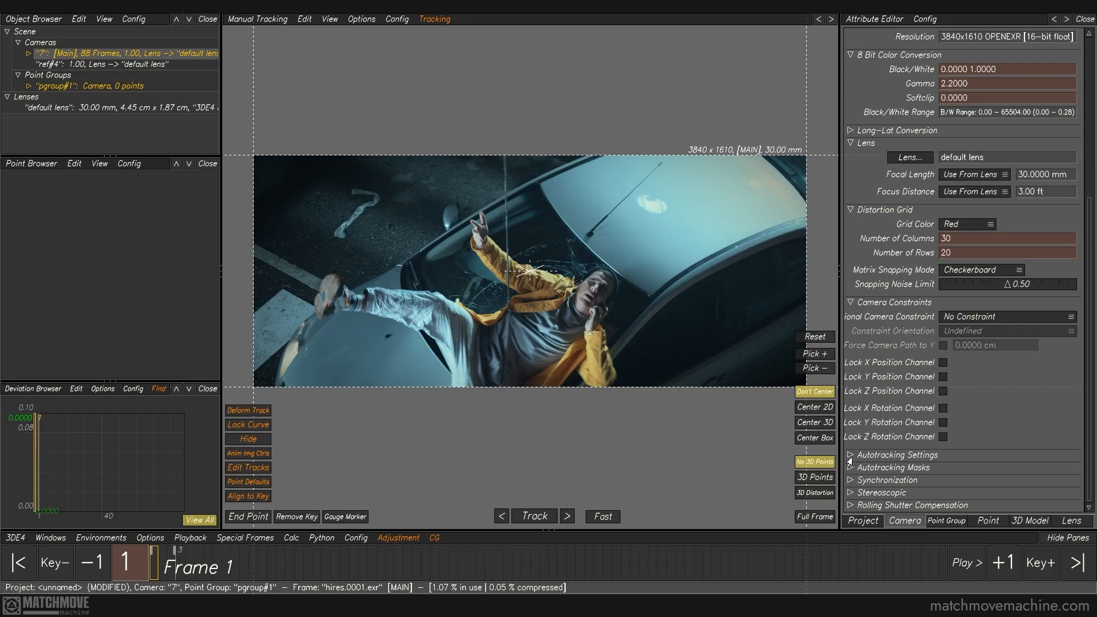
Enable rolling shutter compensation for the sequence camera, inspect its framewise time shift and content distance values, and disable it again.
left_click(850, 505)
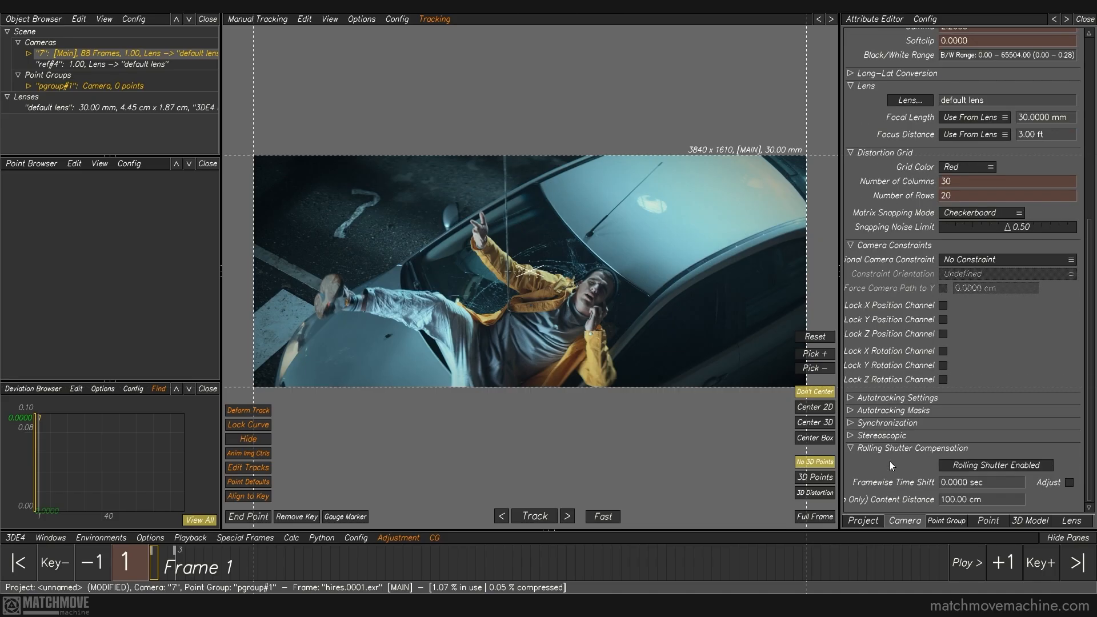
left_click(982, 466)
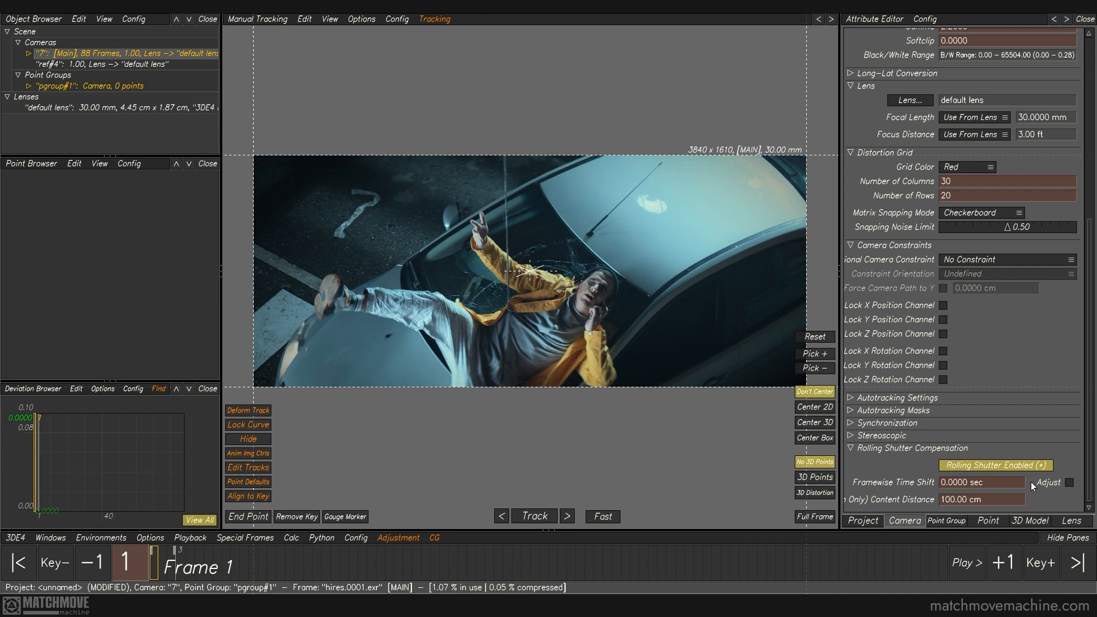
left_click_drag(1022, 482, 911, 484)
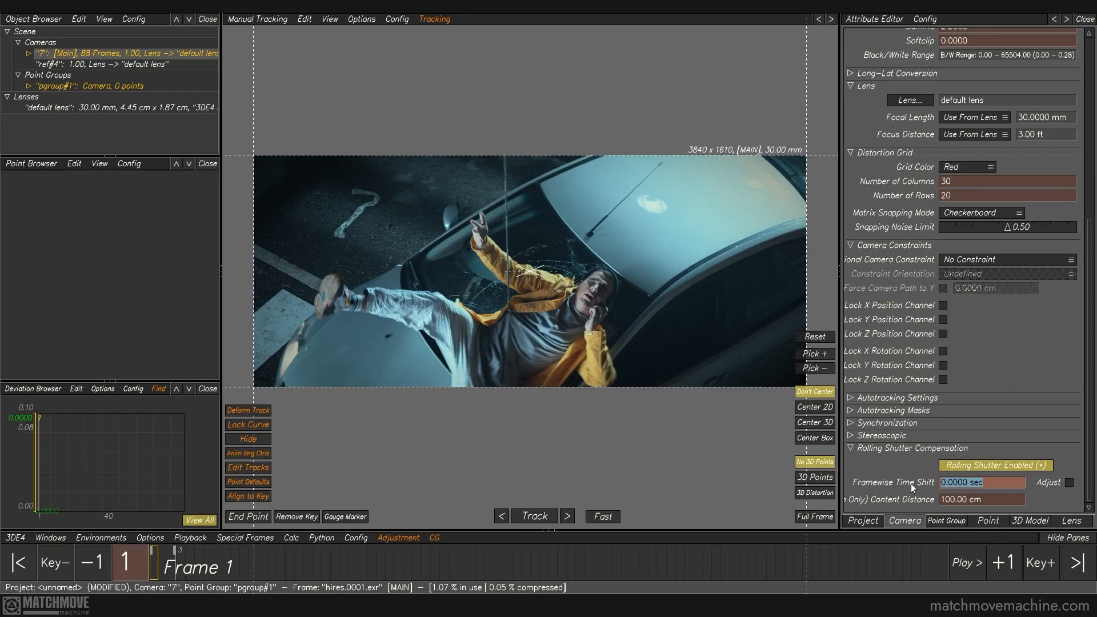
left_click(889, 481)
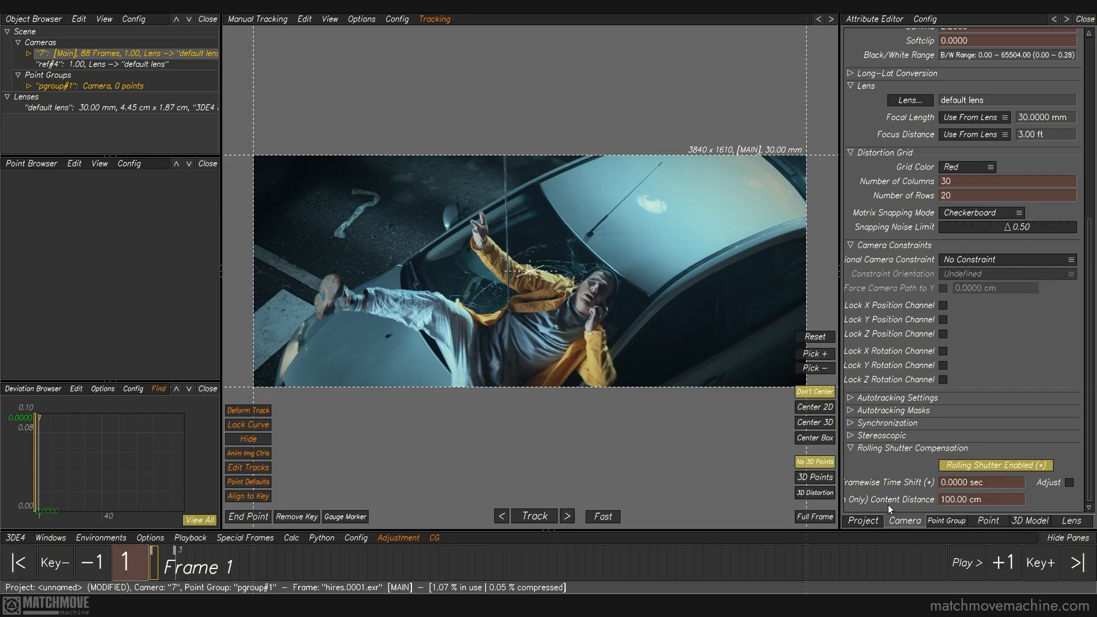
left_click(991, 500)
left_click(949, 467)
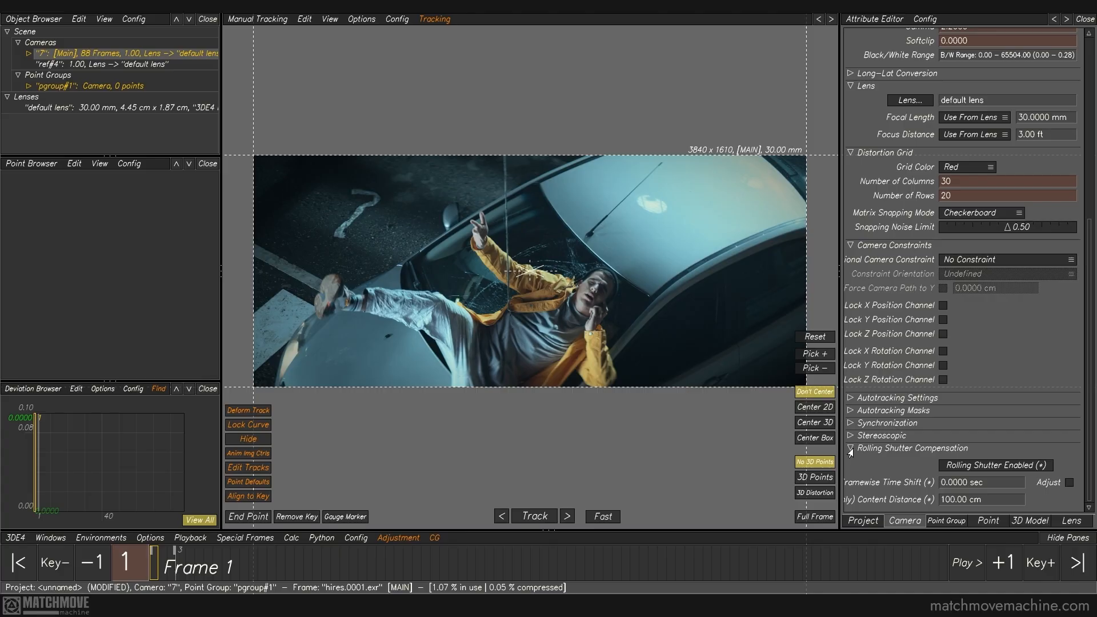
scroll(863, 430, "up", 5)
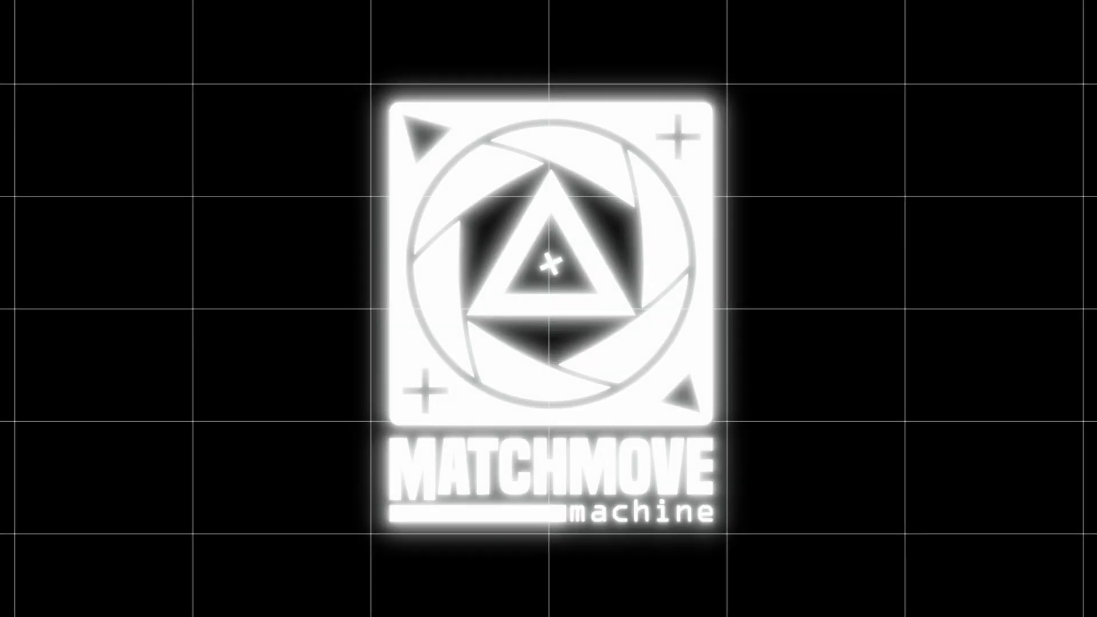